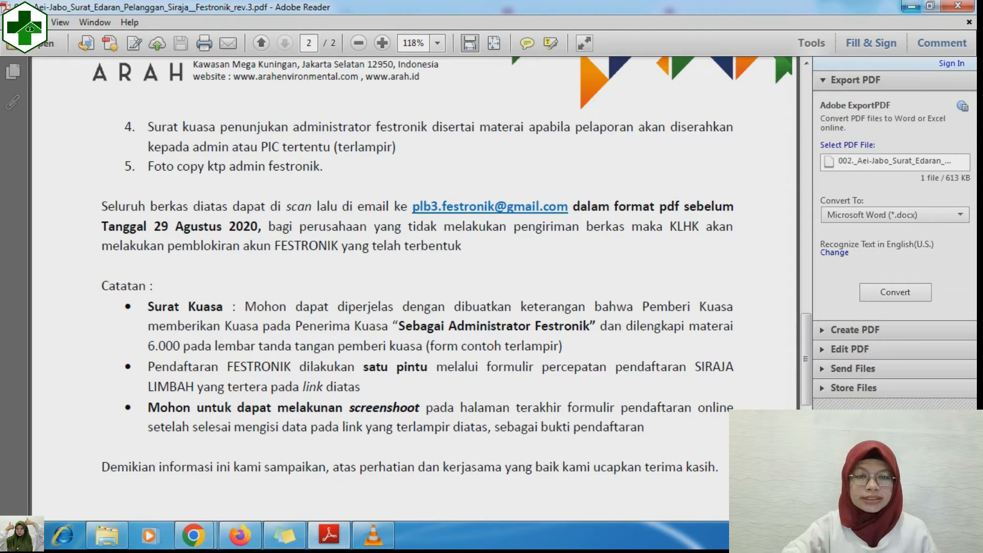
Switch to Chrome, search for "siraja login" in a new tab, and open the SIRAJA login page on plb3.menlhk.go.id.
left_click(911, 6)
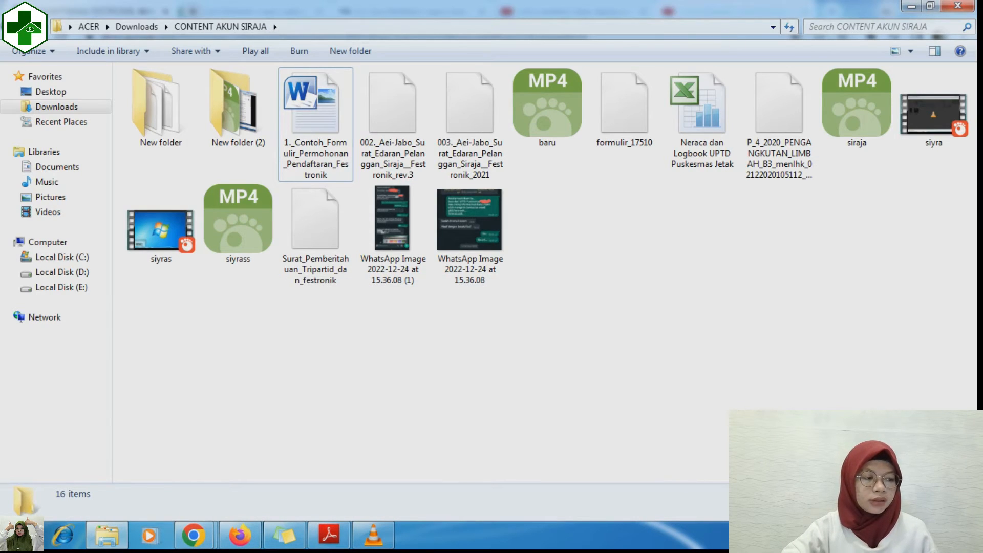
mouse_move(194, 535)
left_click(314, 451)
left_click(192, 12)
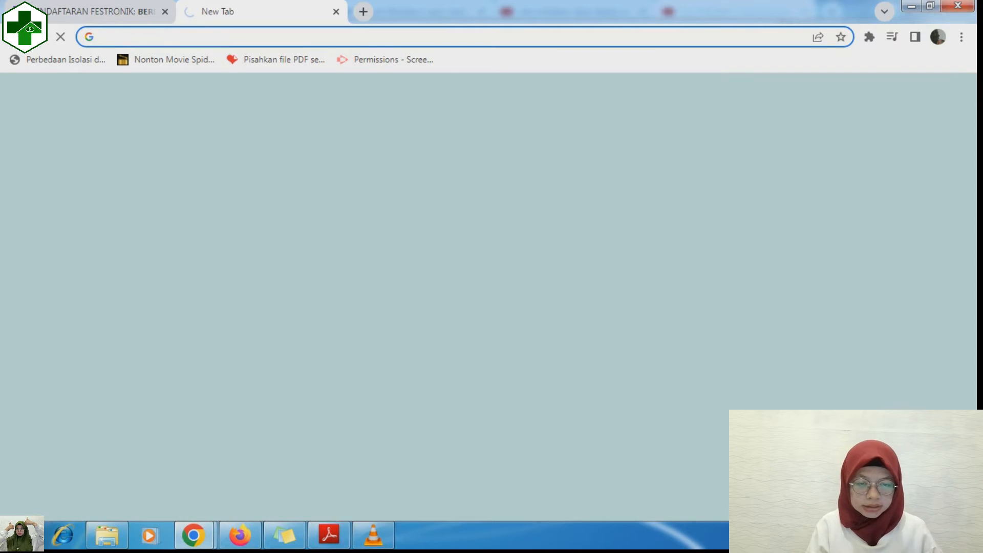
type("siyra")
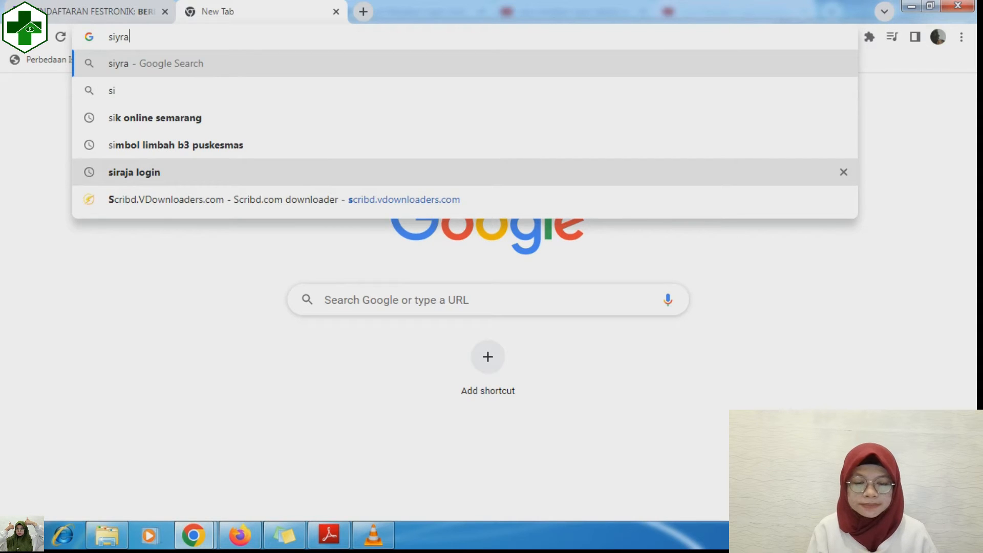
left_click(153, 172)
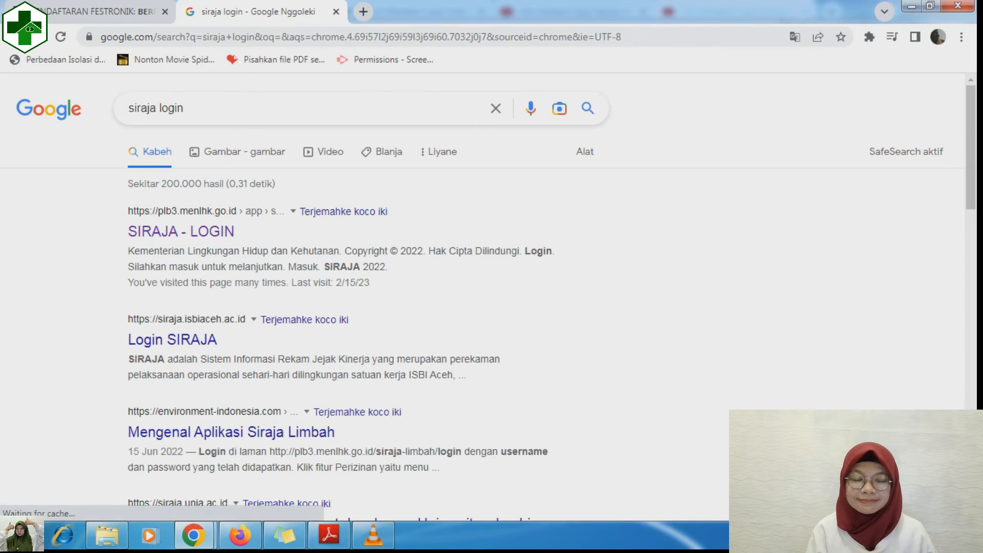
left_click(180, 231)
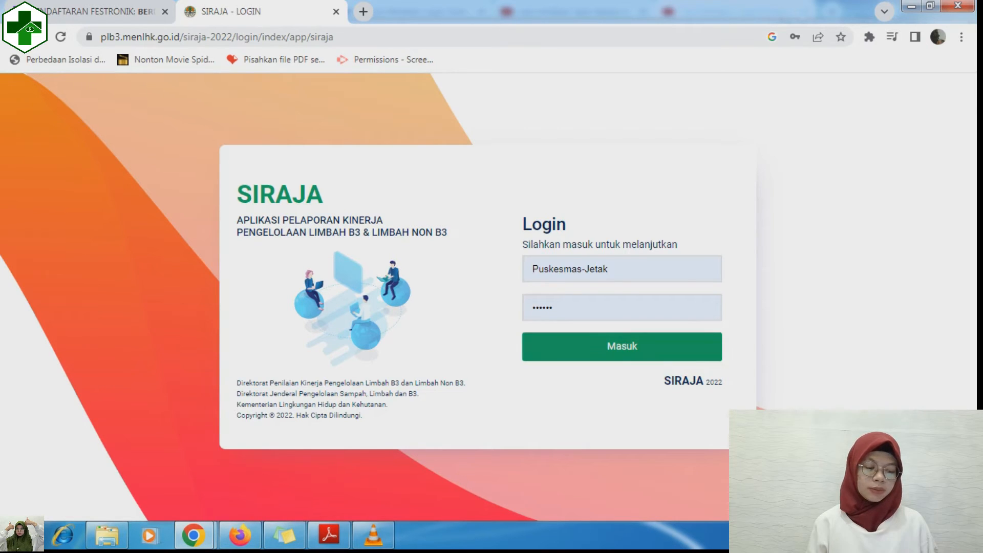
Log in to SIRAJA with the prefilled account credentials, then read and close the Pemberitahuan notice.
key("Tab")
key("Return")
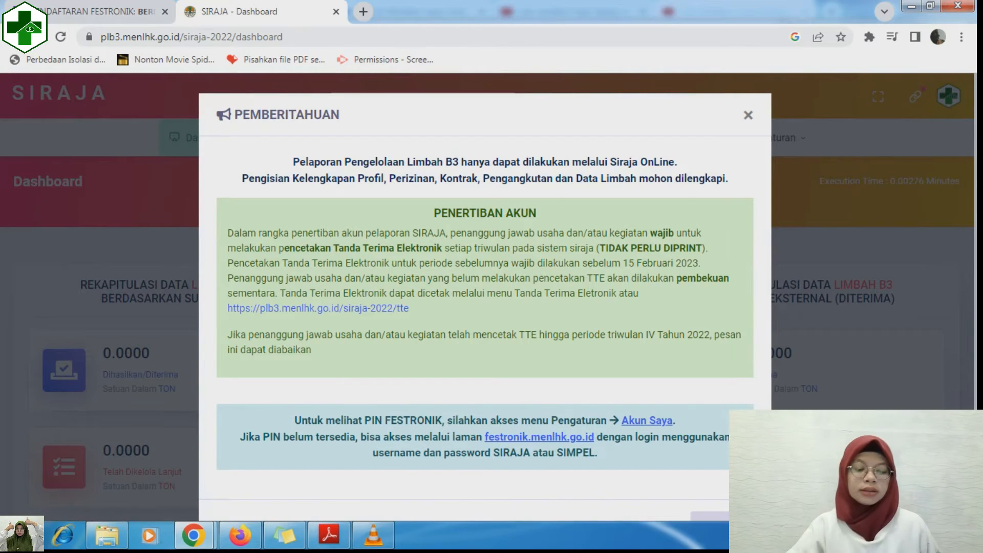
scroll(485, 287, "down", 1)
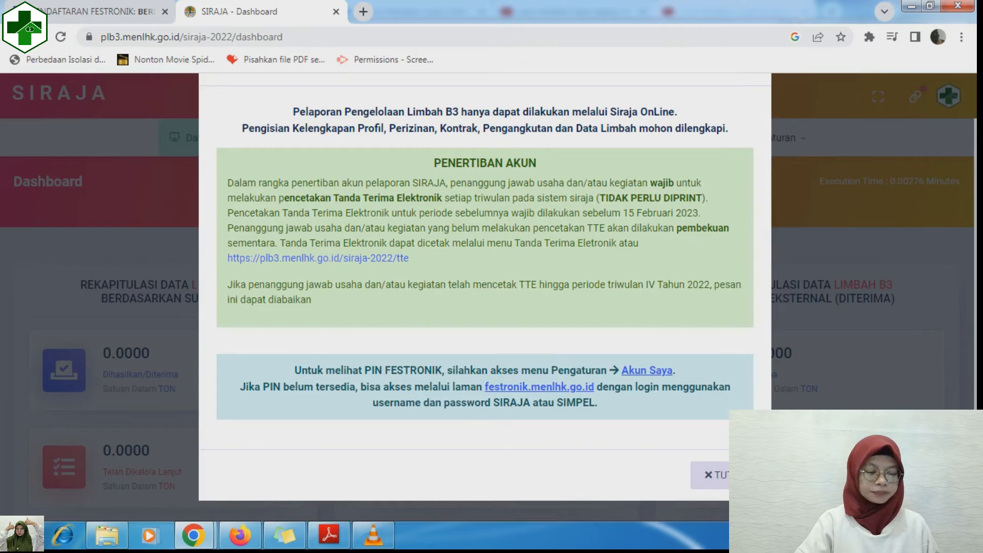
scroll(485, 287, "up", 1)
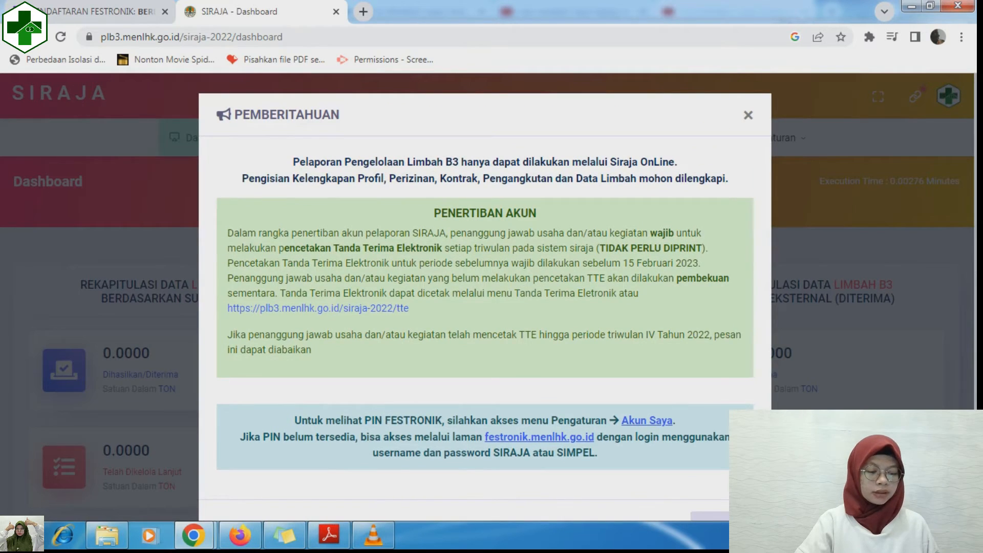
scroll(485, 286, "down", 1)
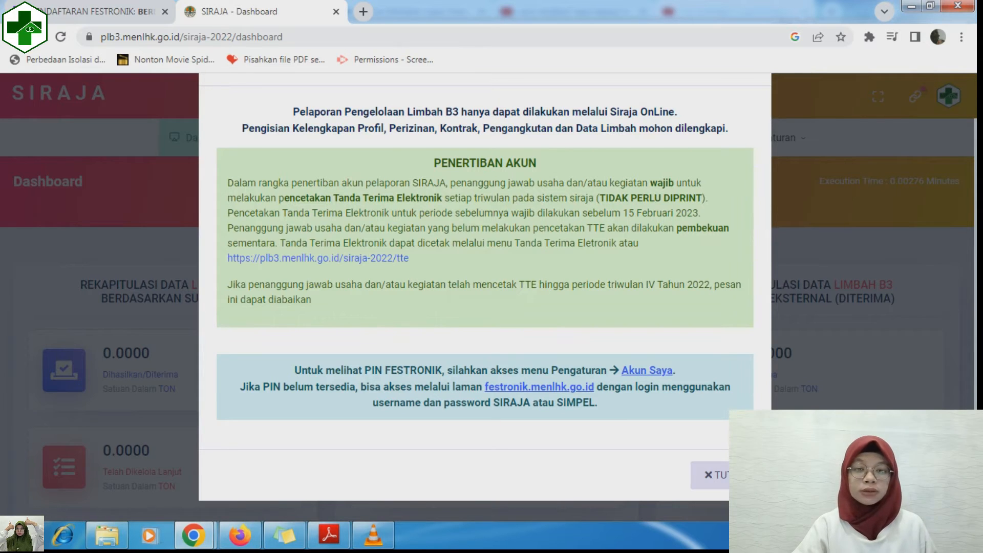
left_click(716, 475)
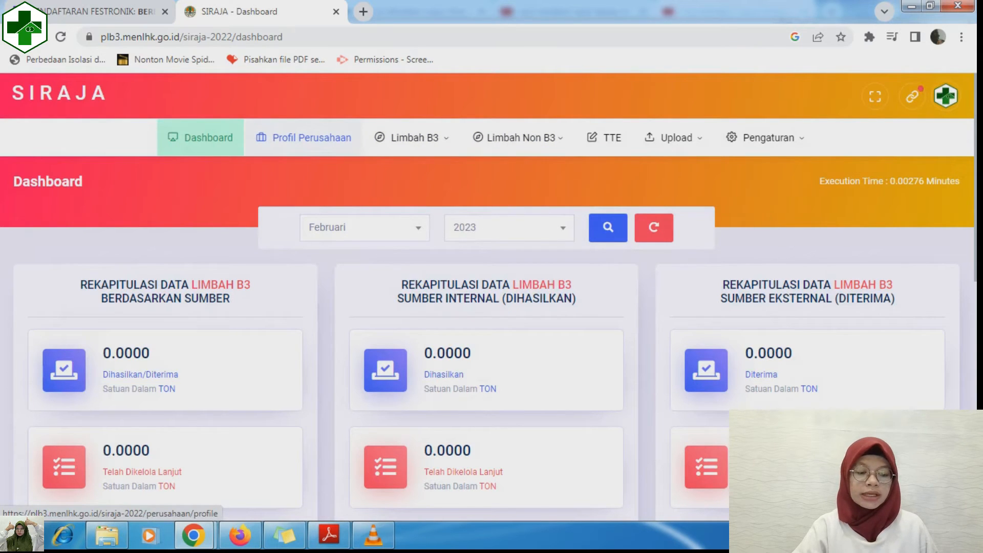
Examine the dashboard's menu options and the recap cards for Limbah B3 and Limbah Non B3.
mouse_move(518, 137)
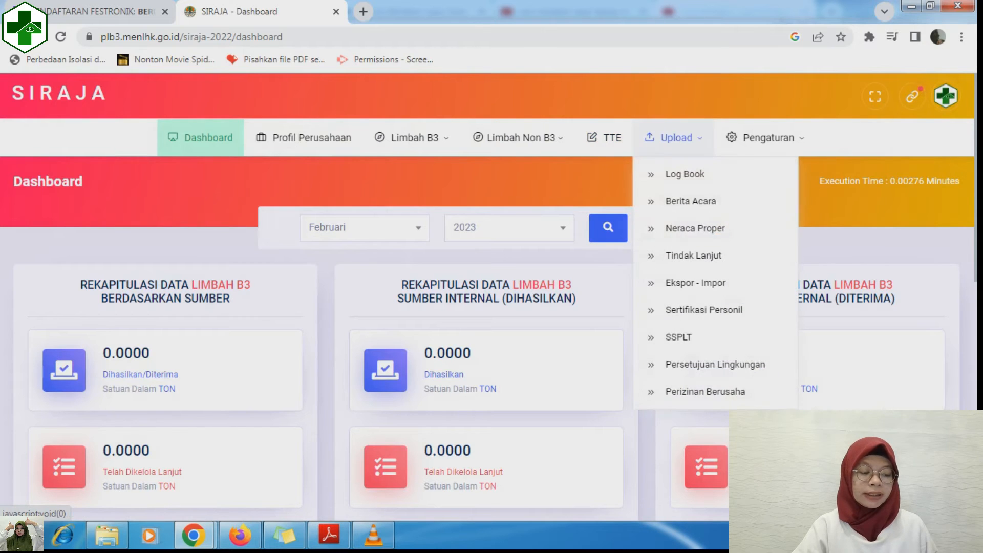
mouse_move(765, 137)
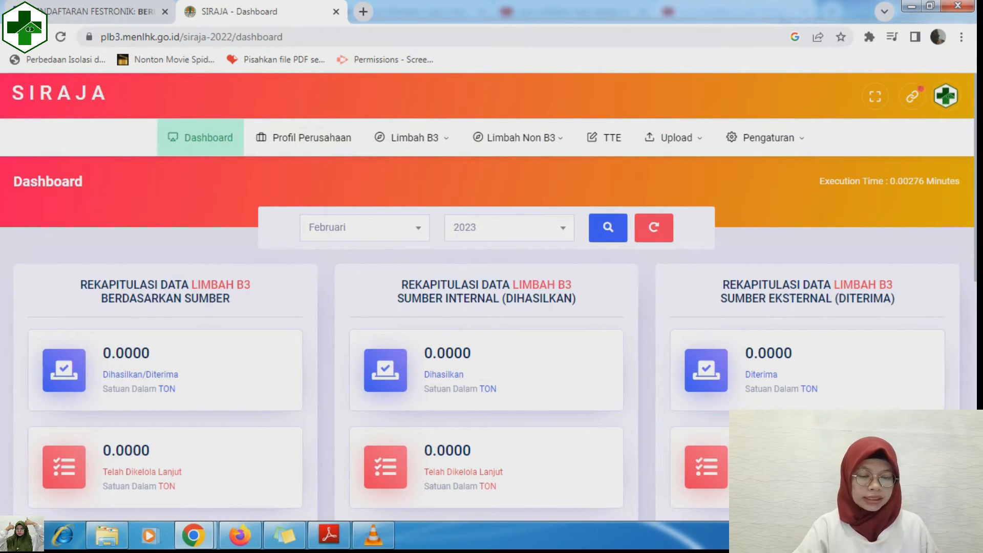
scroll(491, 333, "down", 3)
scroll(492, 333, "up", 2)
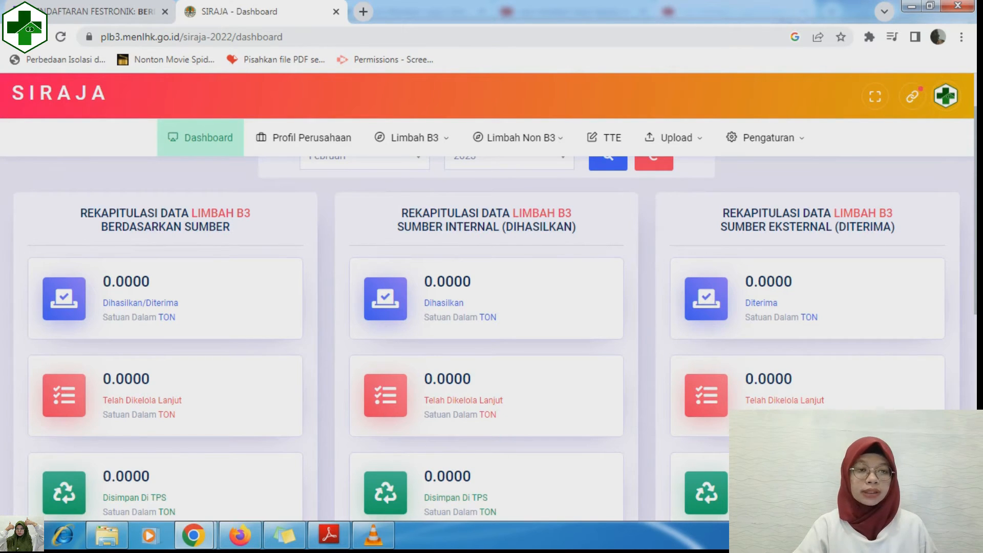
scroll(492, 333, "down", 10)
scroll(491, 332, "up", 3)
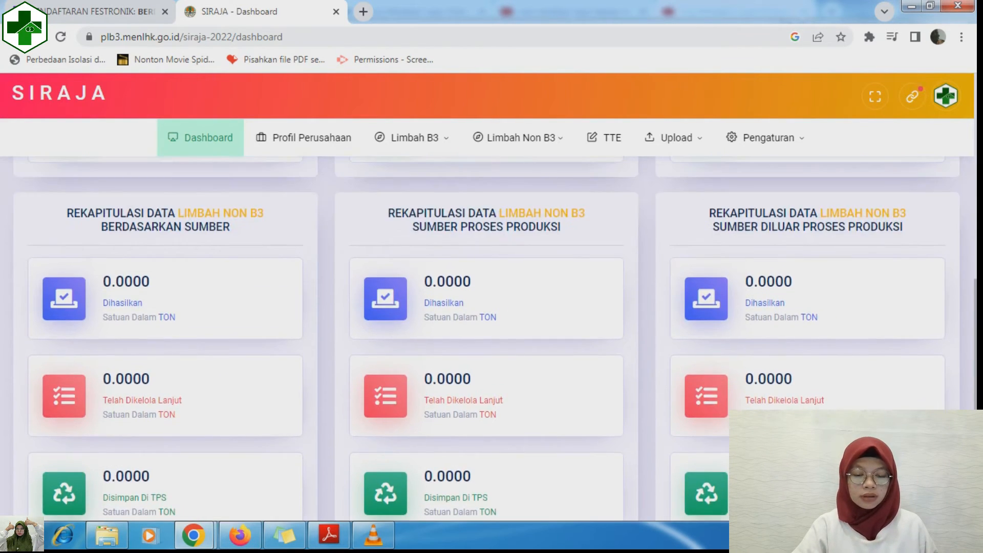
scroll(492, 333, "down", 2)
scroll(492, 333, "up", 3)
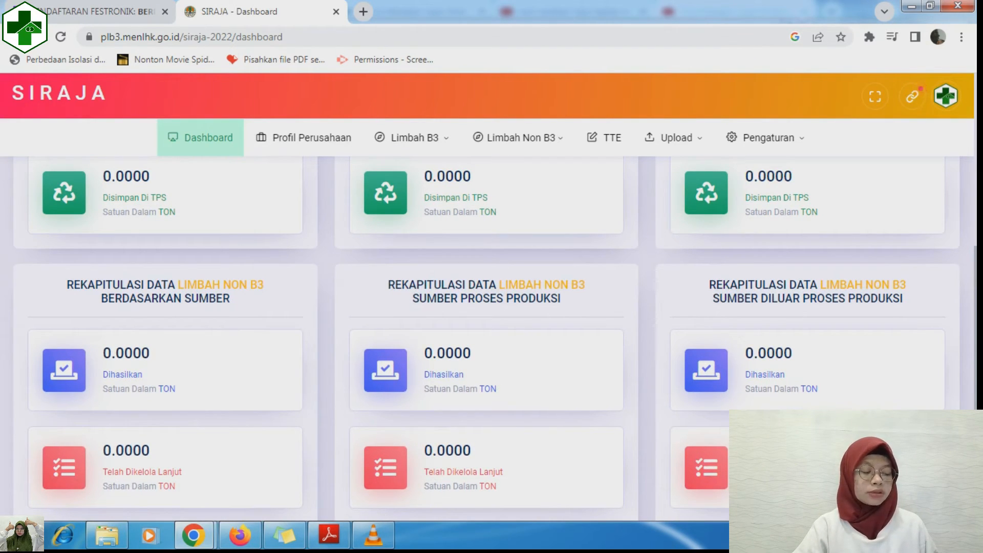
scroll(491, 333, "up", 8)
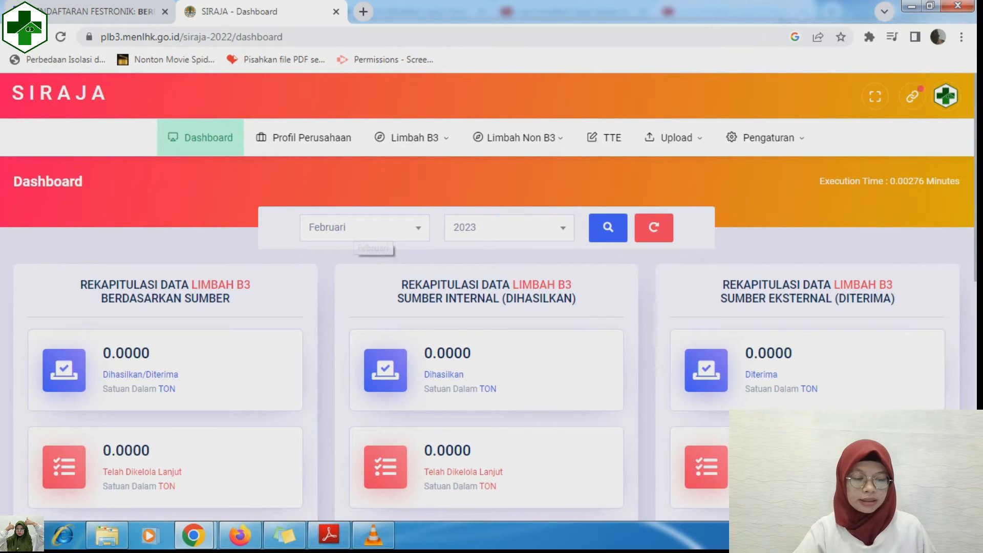
Filter the dashboard recap to Desember 2022 and close the Pemberitahuan notice.
left_click(509, 228)
left_click(508, 375)
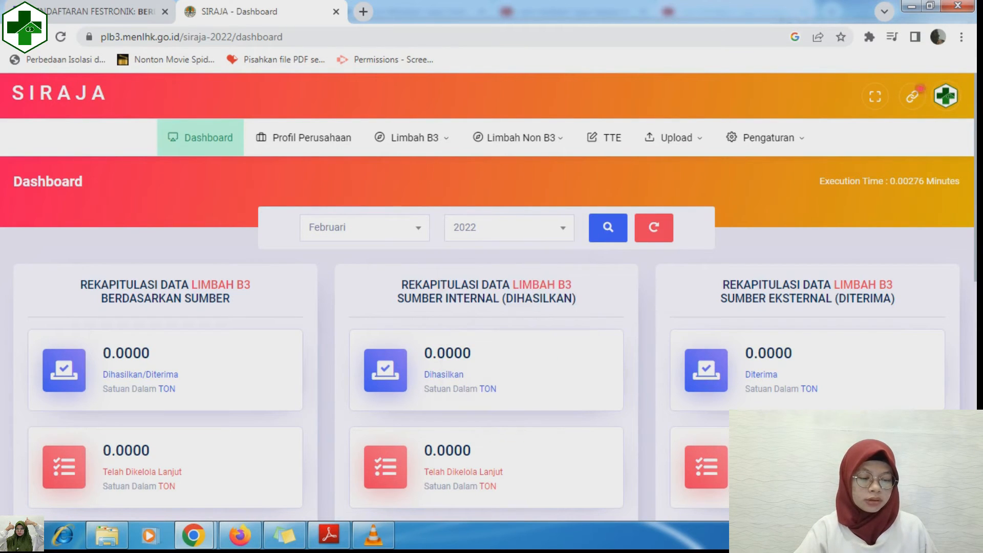
left_click(364, 227)
scroll(361, 364, "down", 3)
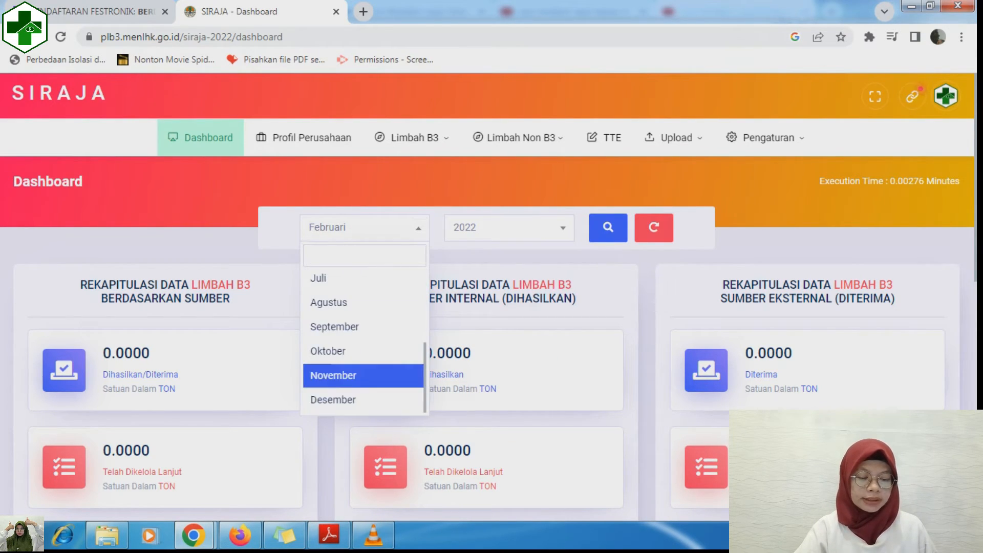
left_click(334, 399)
left_click(608, 228)
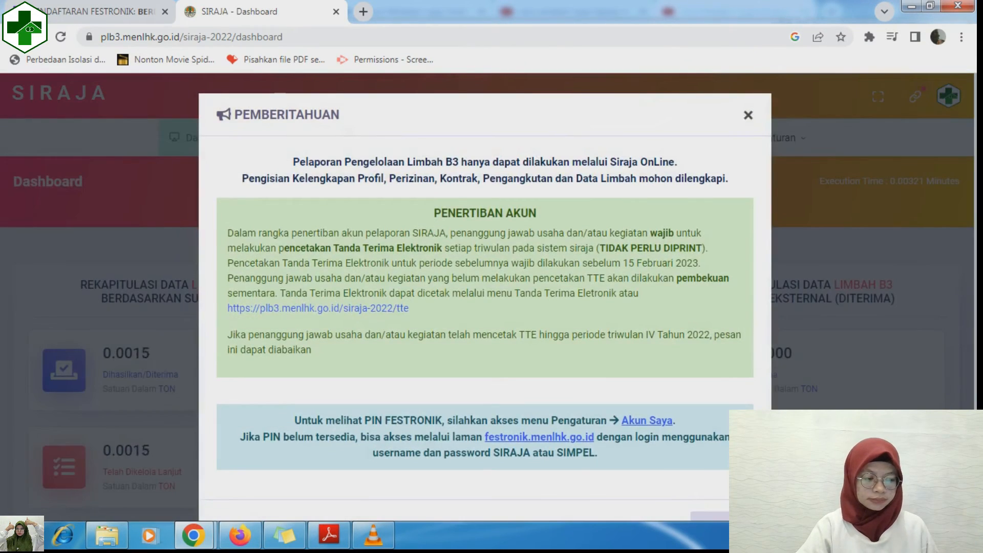
left_click(748, 109)
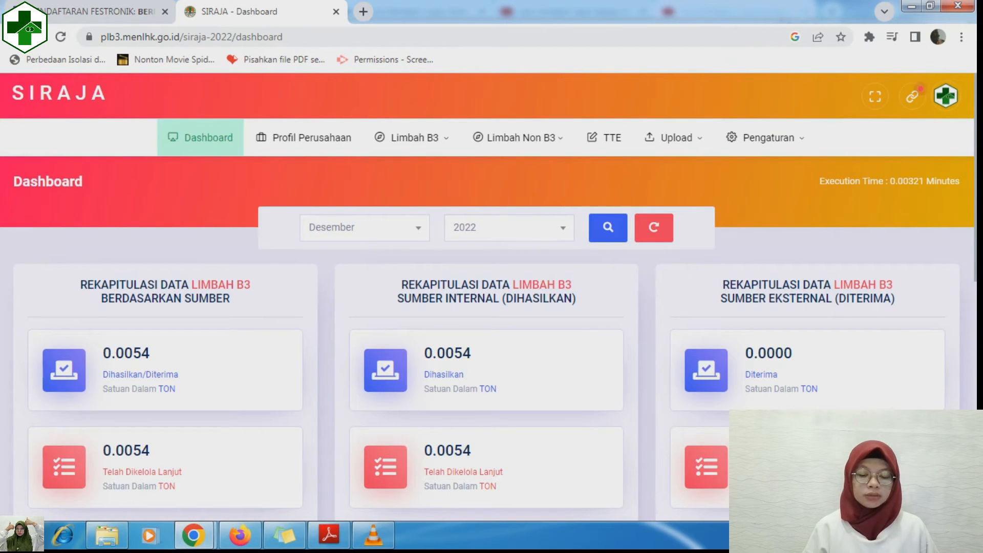
Review the filtered Limbah B3 and Non B3 recaps, then open the Profil Perusahaan page.
scroll(486, 338, "down", 4)
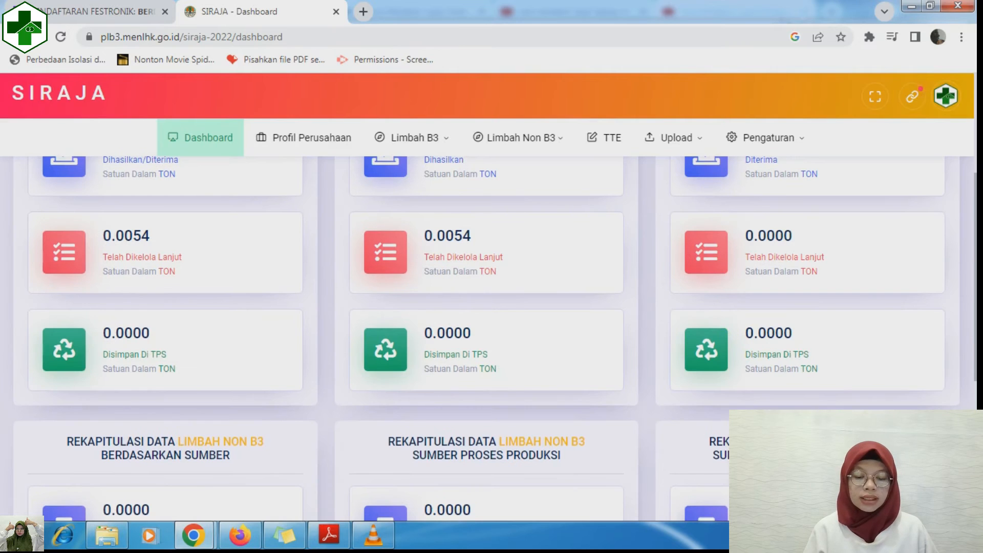
scroll(487, 338, "up", 4)
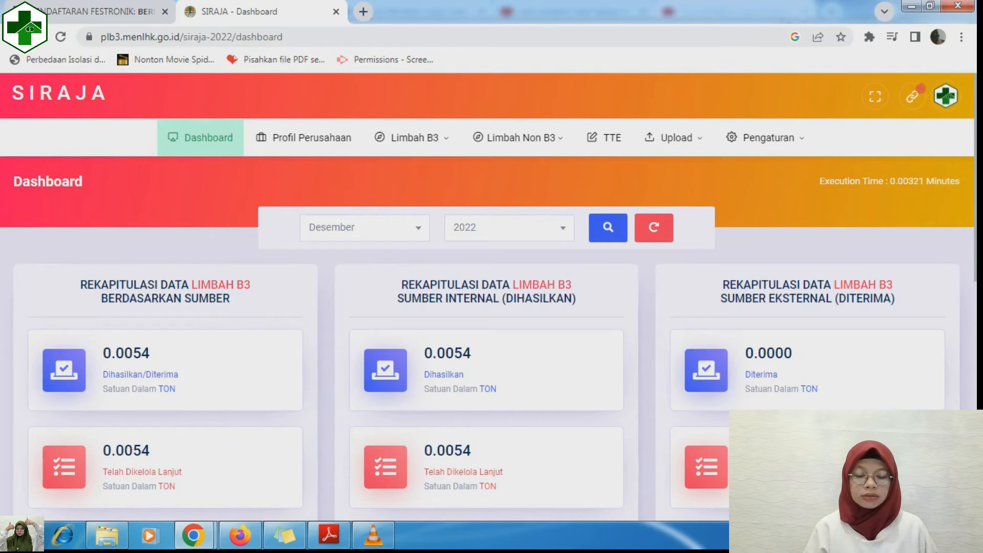
scroll(486, 338, "down", 10)
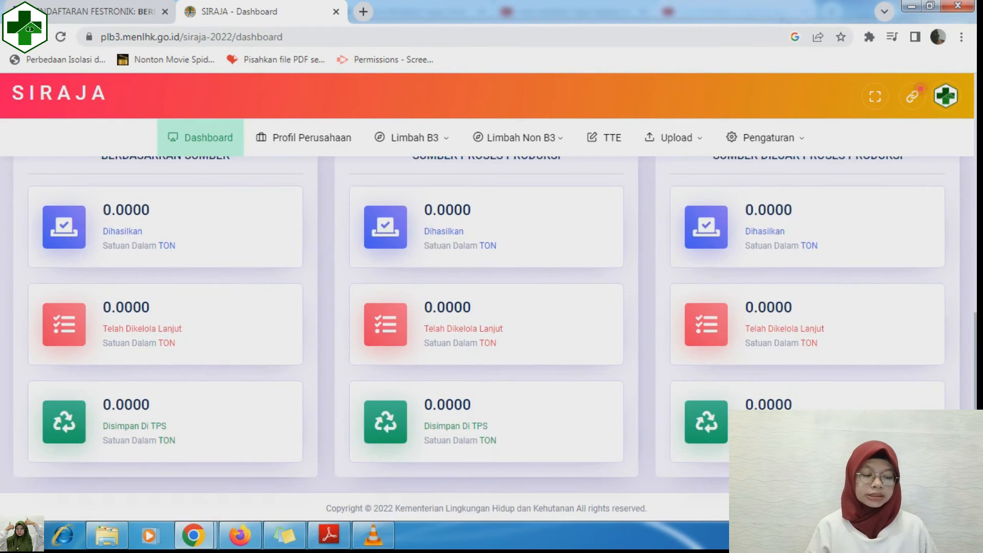
scroll(487, 338, "up", 10)
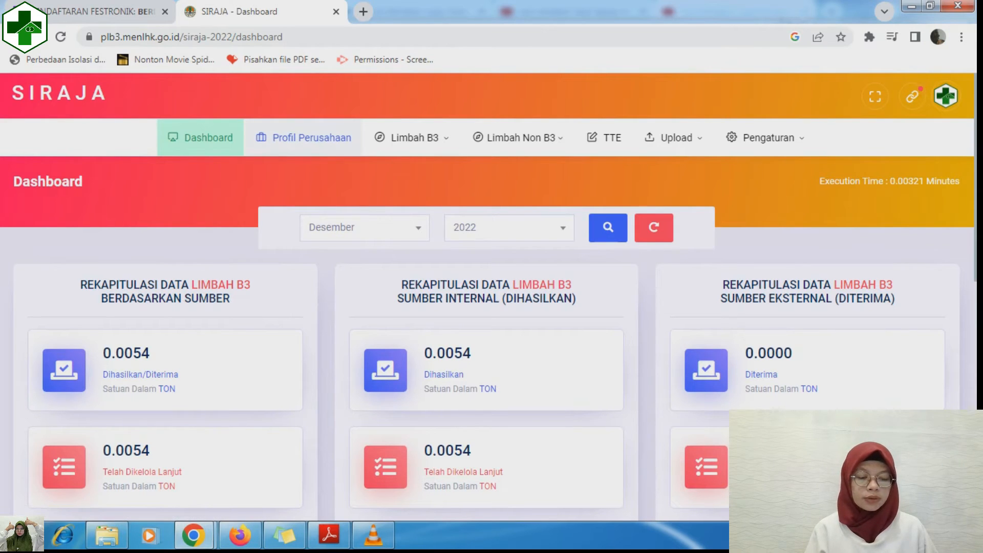
left_click(304, 137)
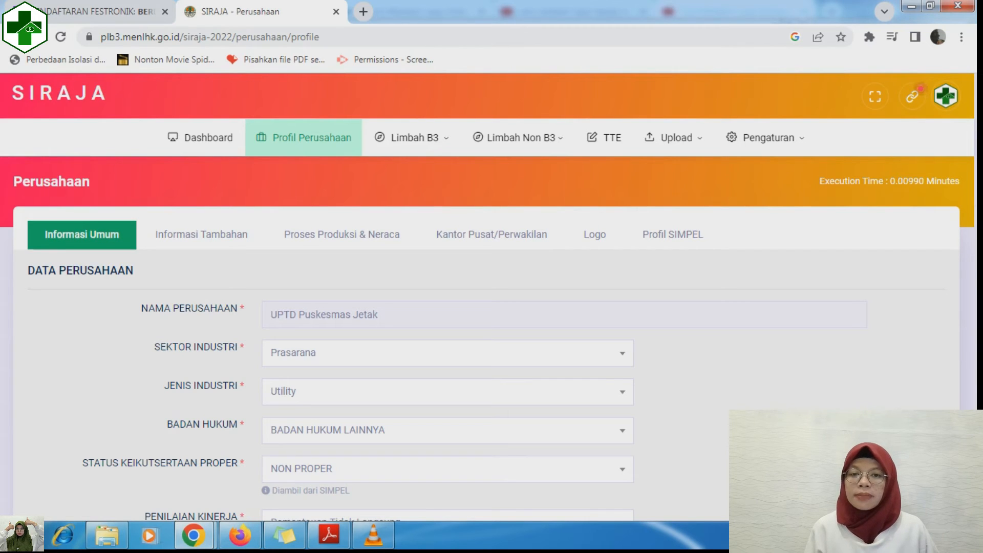
Open "2. User Manual Pengisian Profil Perusahaan" from New folder inside CONTENT AKUN SIRAJA with Adobe Reader.
left_click(107, 536)
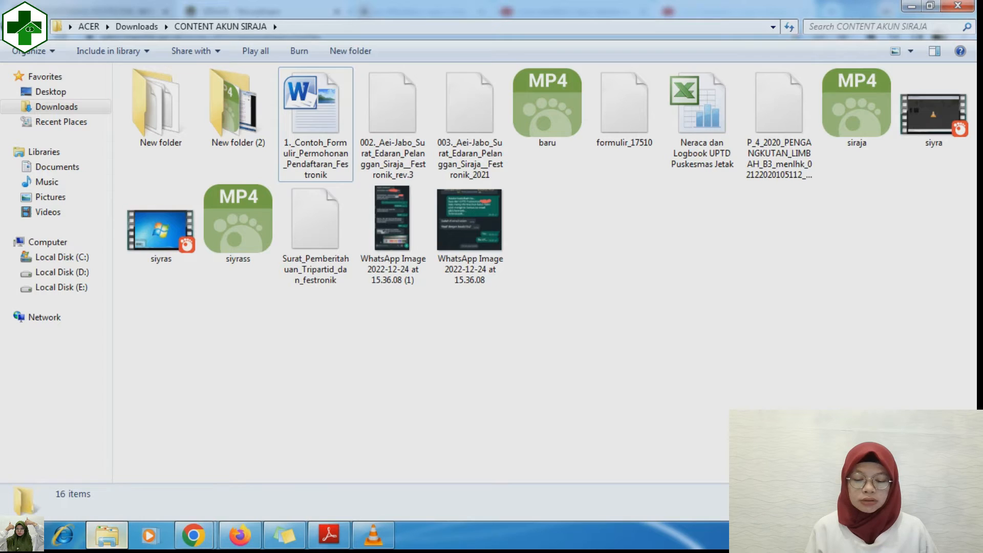
double_click(161, 108)
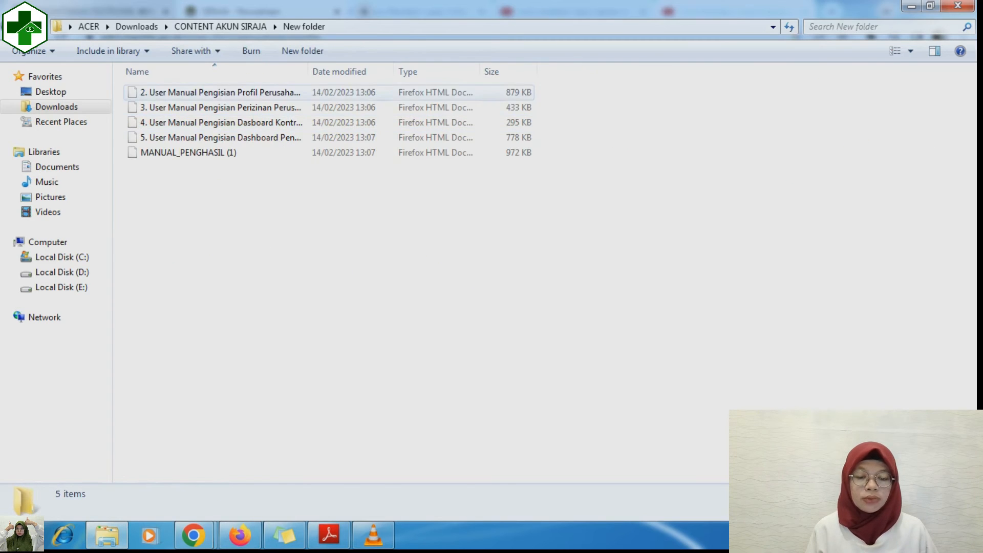
left_click(204, 93)
left_click(122, 51)
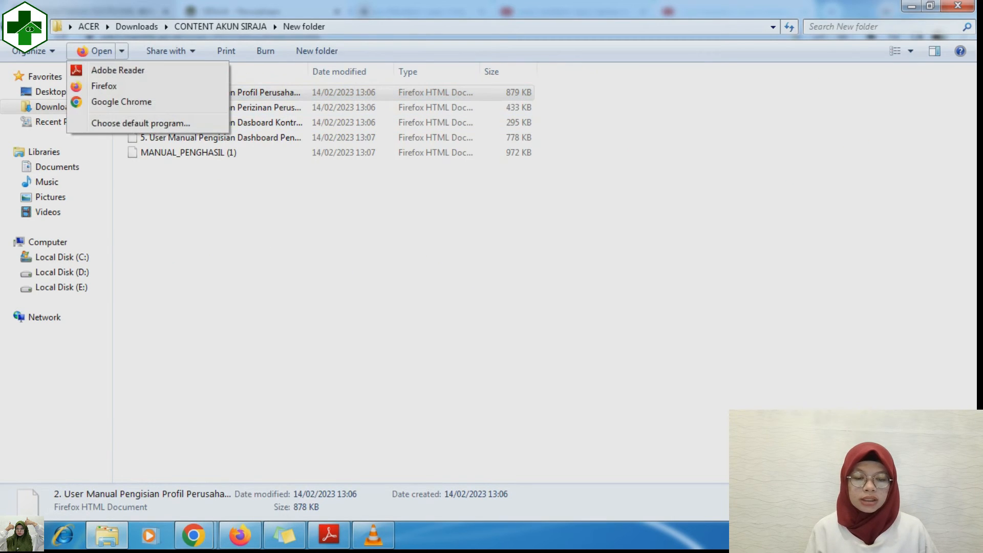
left_click(133, 71)
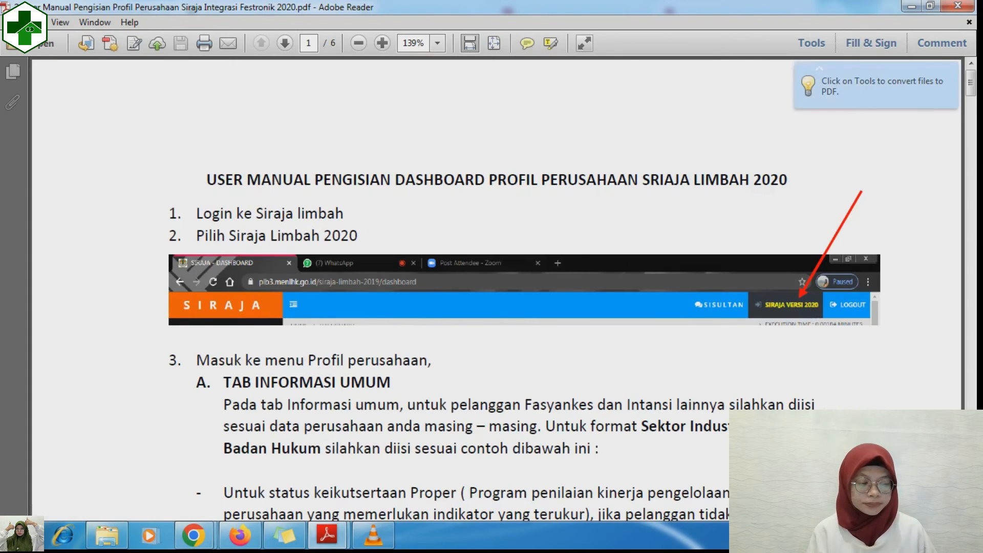
Read the manual's Tab Informasi Umum instructions and its example Data Perusahaan form.
scroll(496, 287, "down", 3)
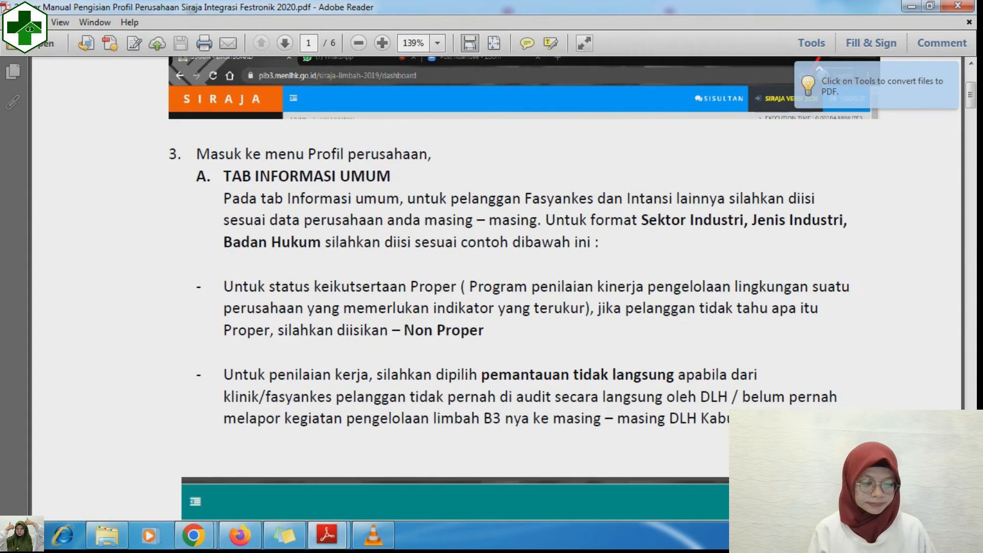
scroll(517, 287, "down", 6)
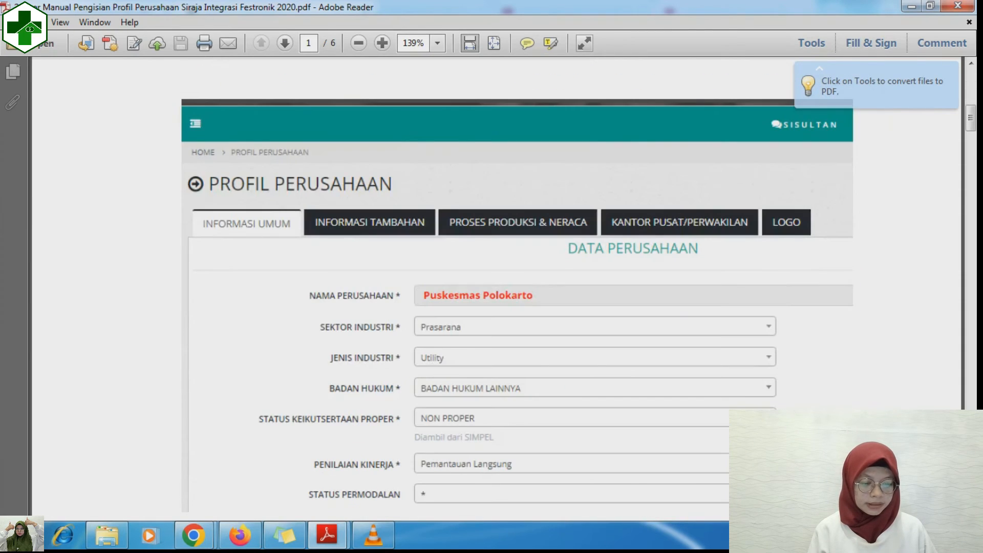
scroll(517, 287, "down", 1)
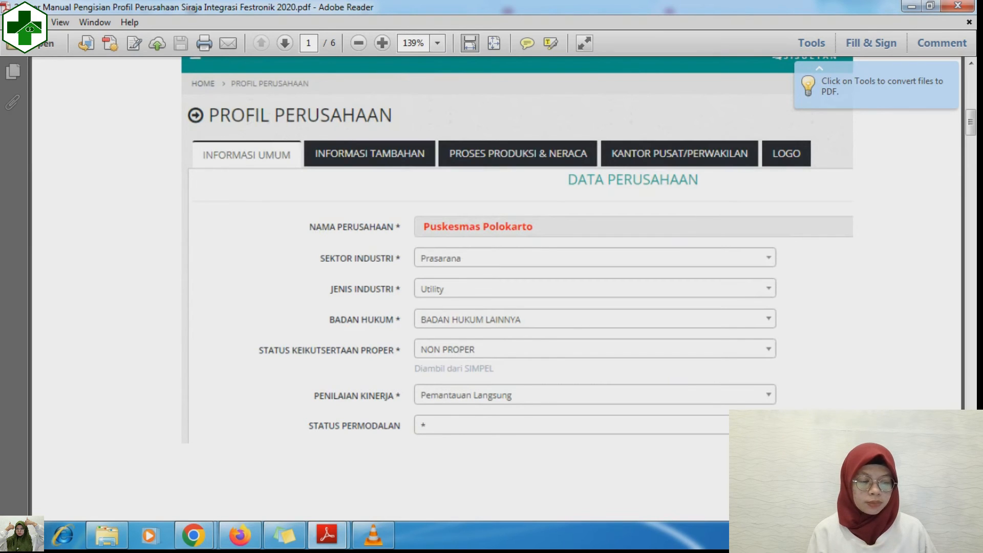
scroll(518, 287, "up", 5)
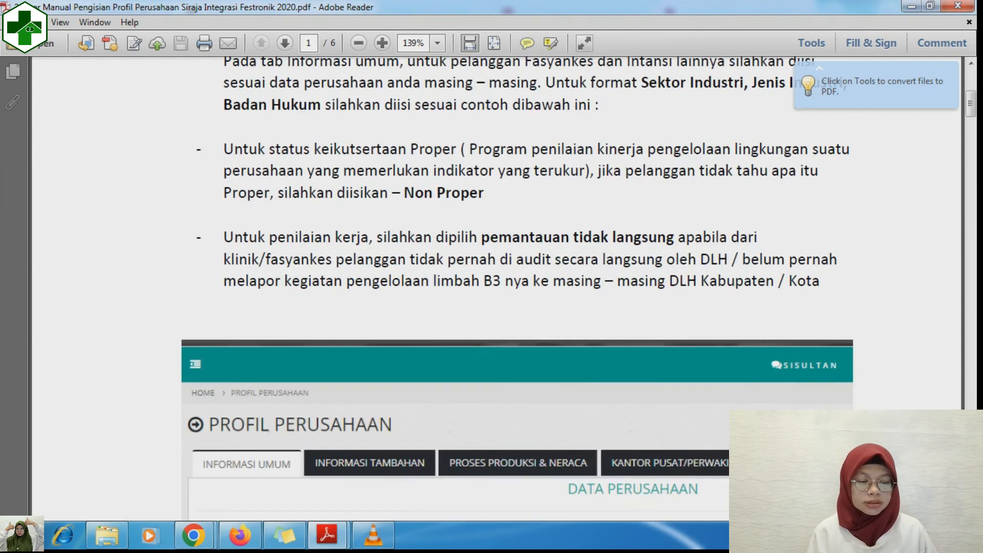
scroll(518, 286, "up", 1)
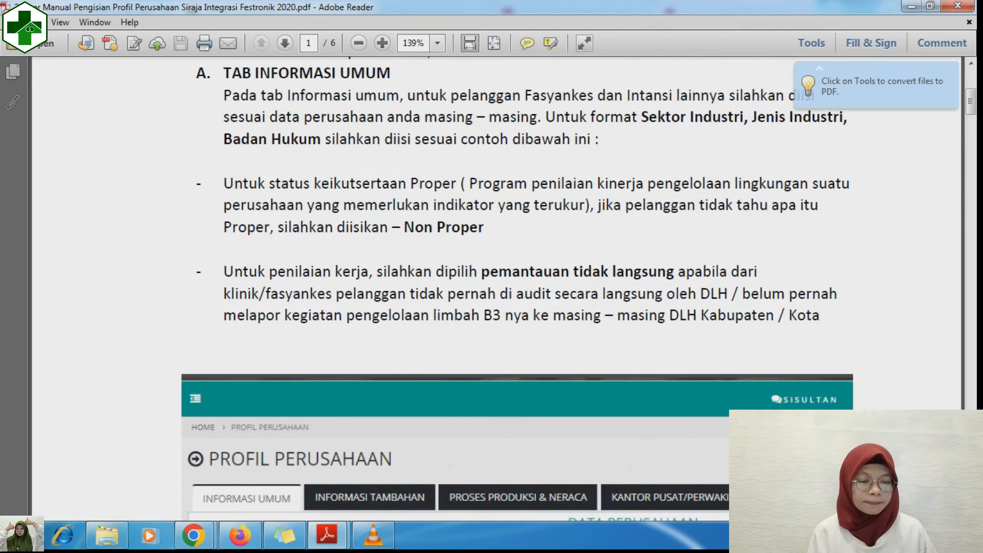
scroll(517, 287, "down", 5)
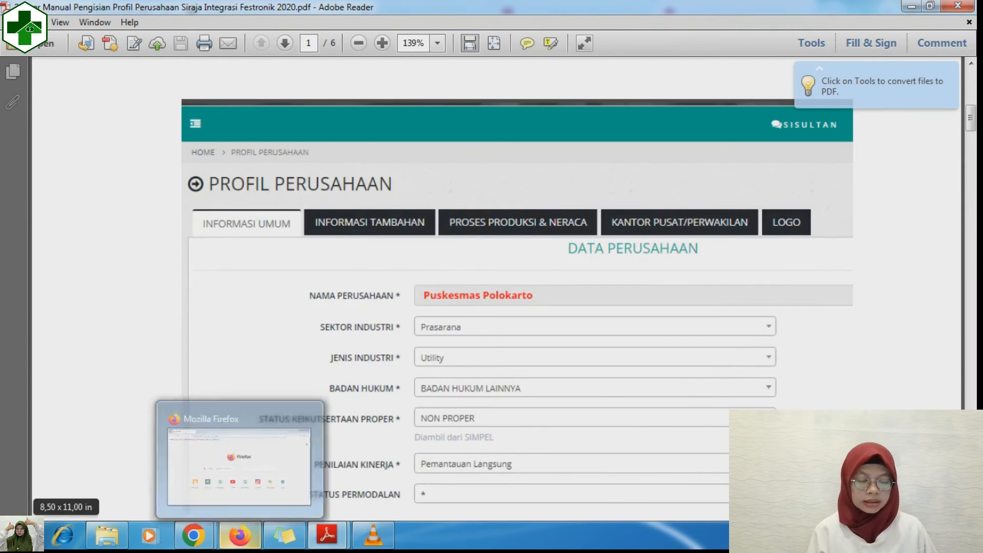
Switch to the SIRAJA company profile in Chrome and check the available Sektor Industri options without changing the selection.
left_click(239, 535)
mouse_move(193, 535)
left_click(273, 470)
scroll(273, 461, "down", 4)
scroll(445, 307, "up", 1)
left_click(445, 210)
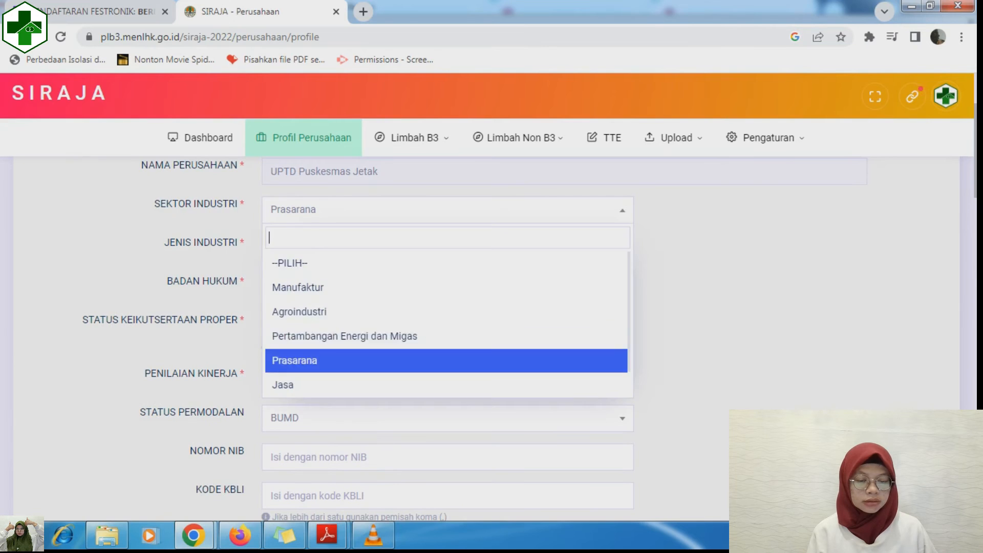
key("Escape")
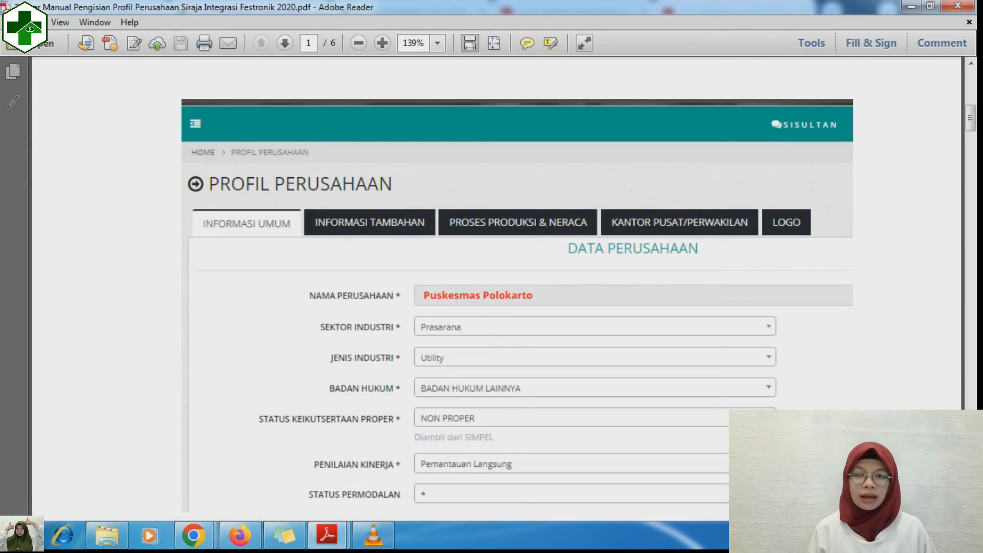
Return to the manual in Adobe Reader and reread the Proper status and Penilaian Kinerja guidance with the example Data Perusahaan form.
scroll(517, 282, "down", 2)
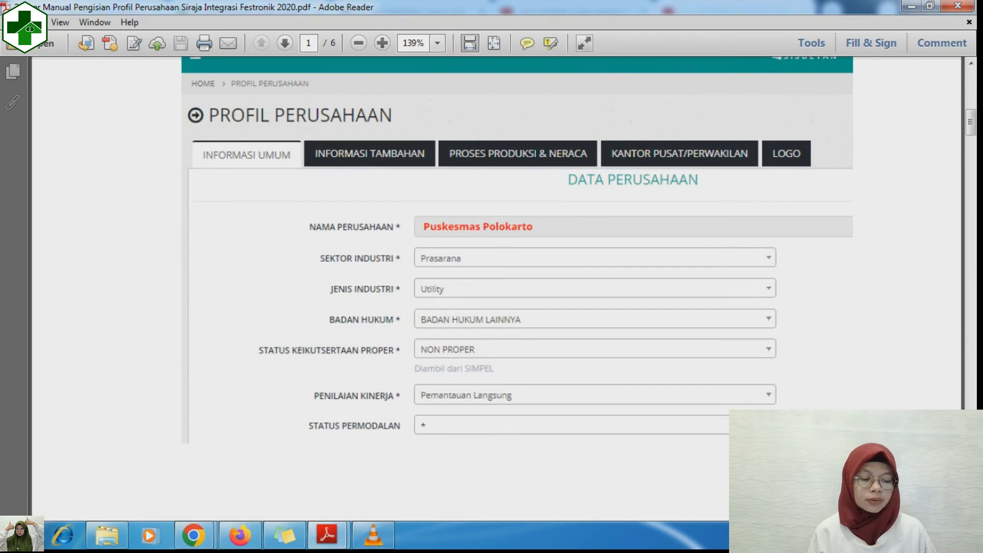
scroll(517, 281, "up", 8)
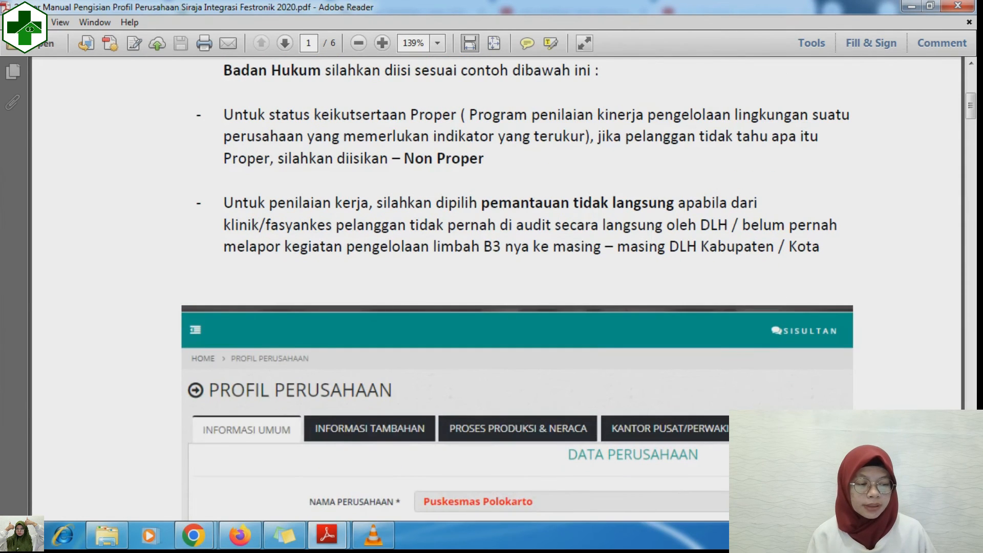
scroll(517, 281, "up", 1)
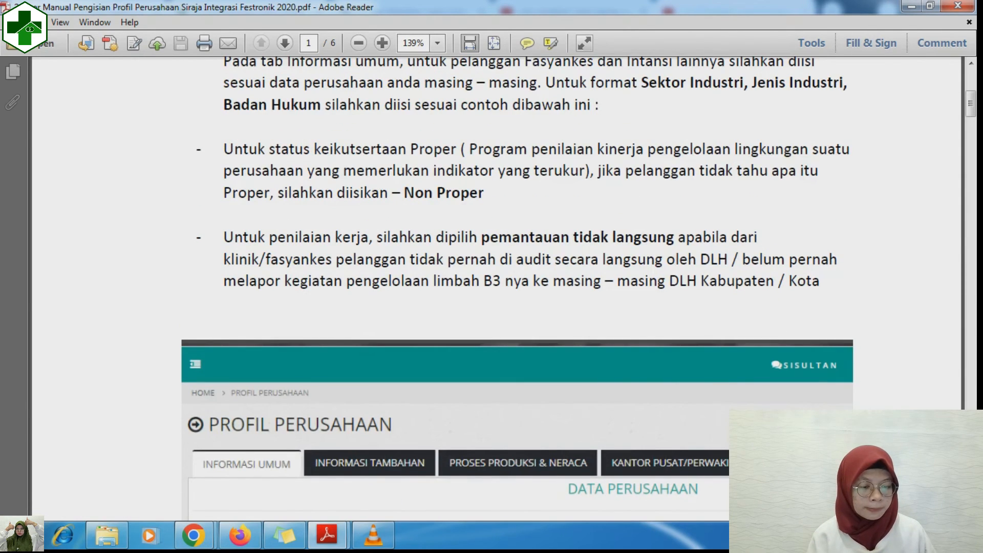
scroll(517, 282, "up", 2)
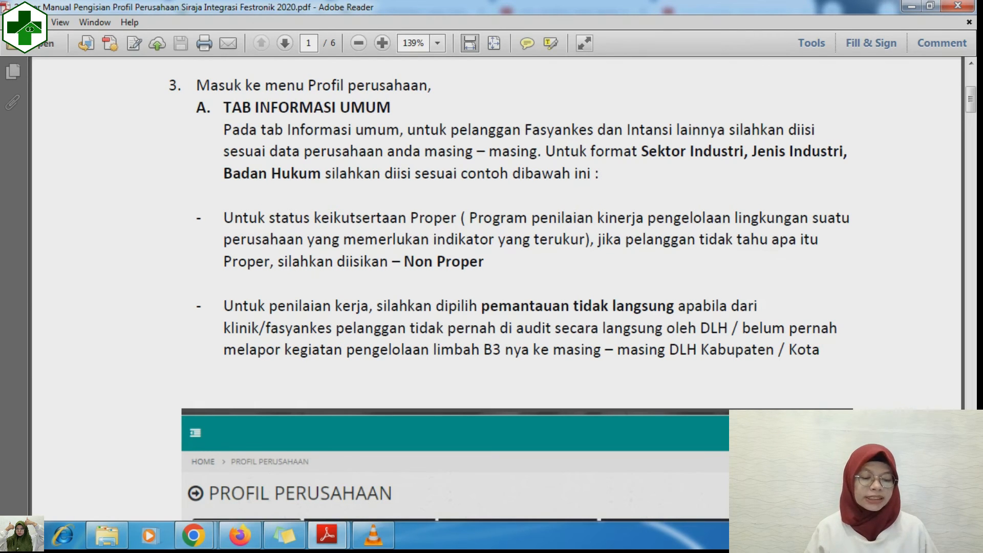
scroll(497, 287, "down", 3)
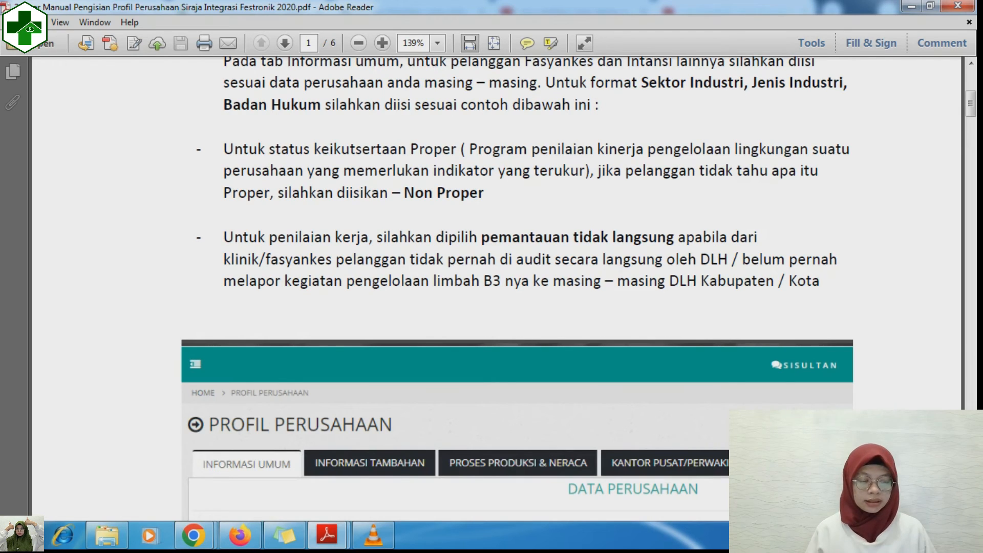
scroll(491, 282, "down", 8)
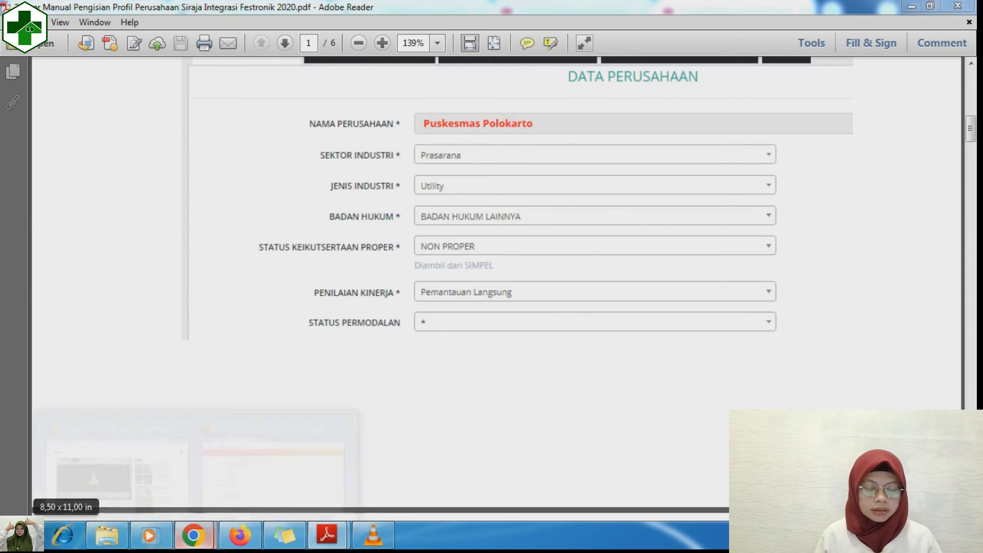
Switch to SIRAJA in Chrome and compare its Data Perusahaan fields with the manual's example.
mouse_move(194, 536)
left_click(271, 456)
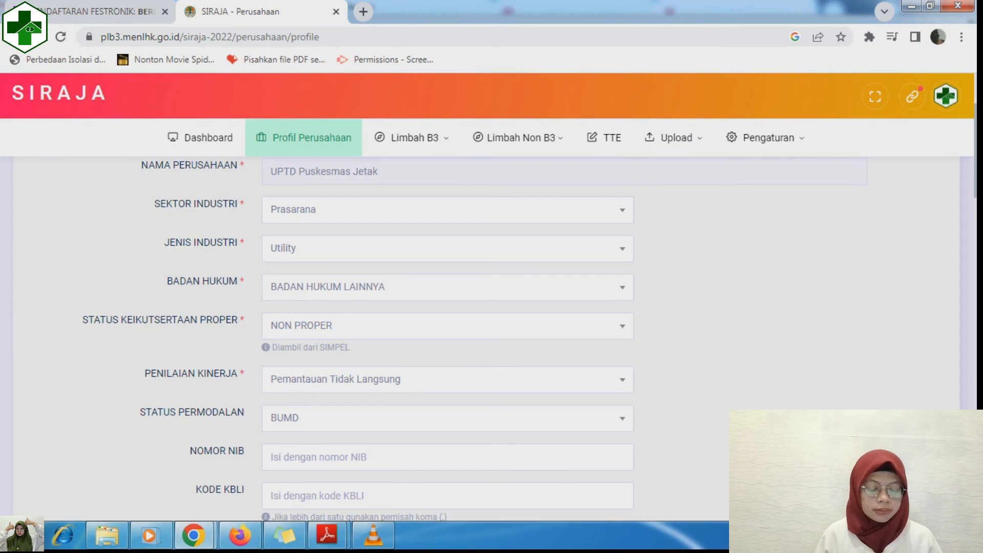
scroll(448, 333, "down", 2)
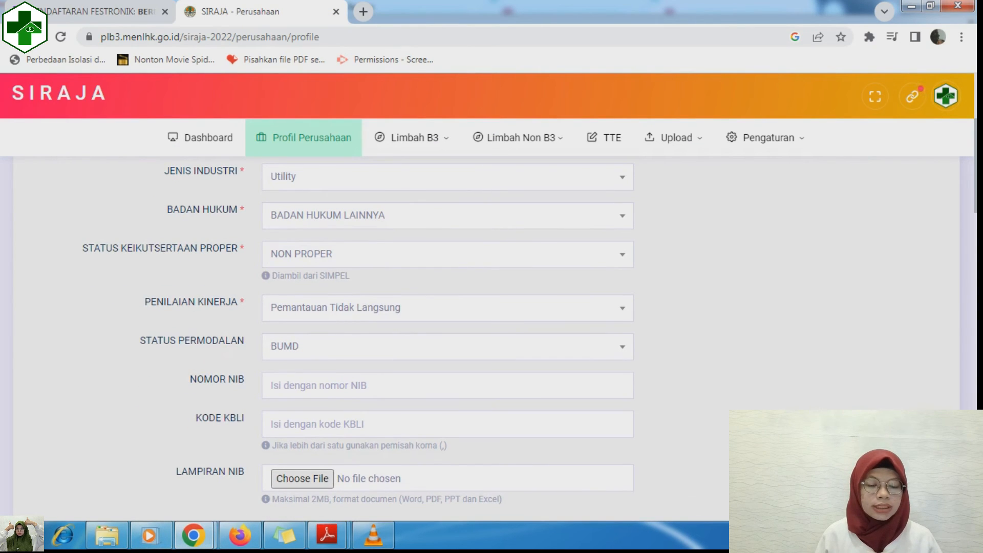
Go back to the manual in Adobe Reader and read the Status Permodalan and Lokasi Kegiatan instructions on page 2.
left_click(911, 7)
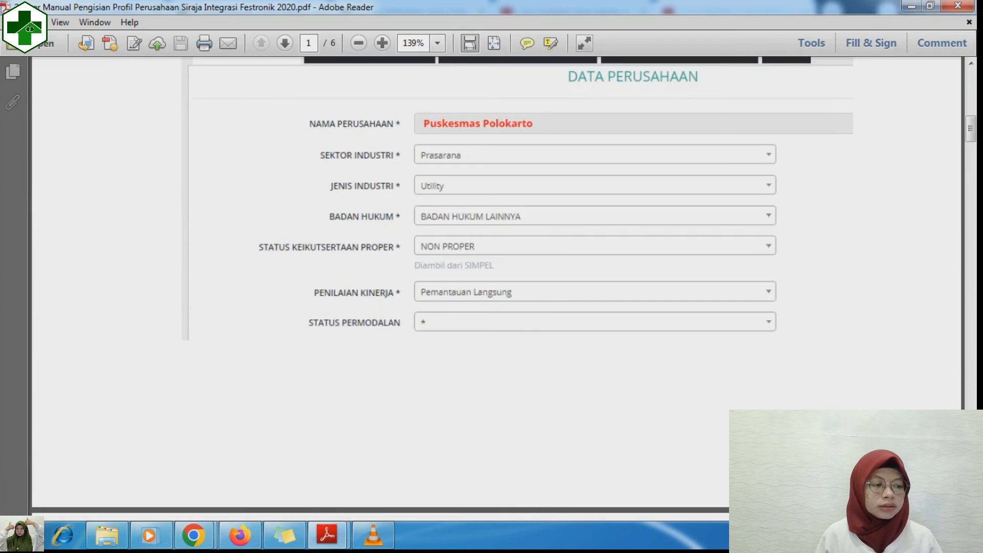
scroll(497, 284, "down", 1)
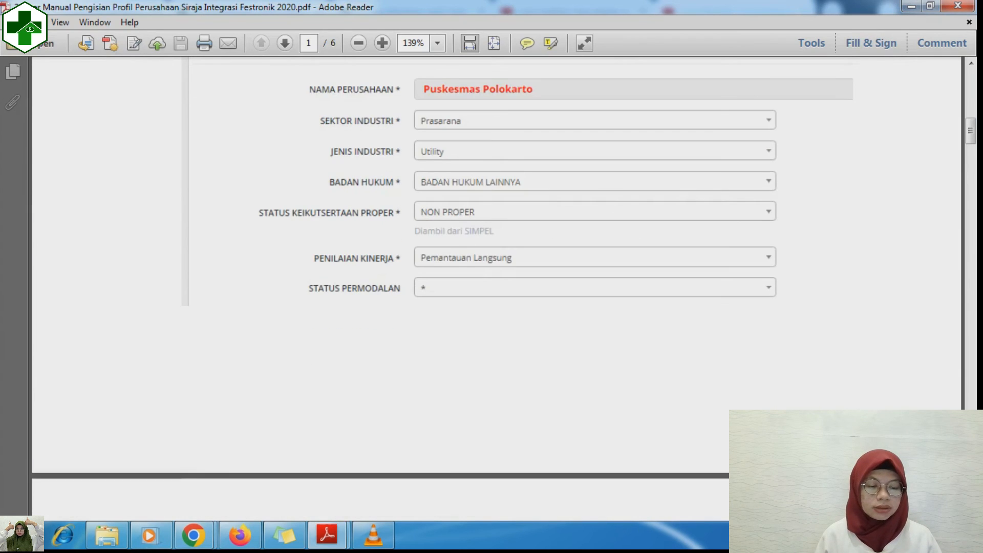
scroll(497, 285, "down", 5)
scroll(497, 285, "down", 3)
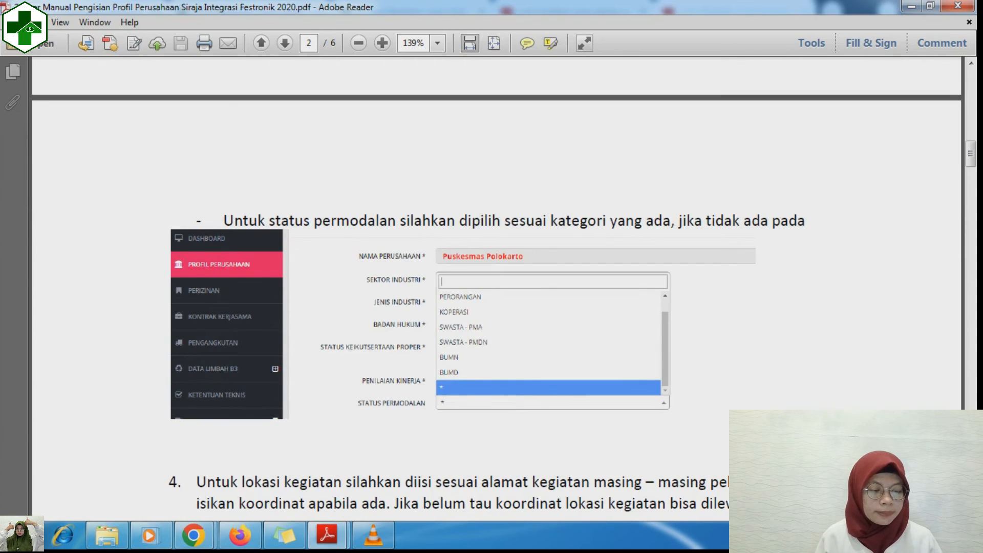
scroll(497, 284, "down", 3)
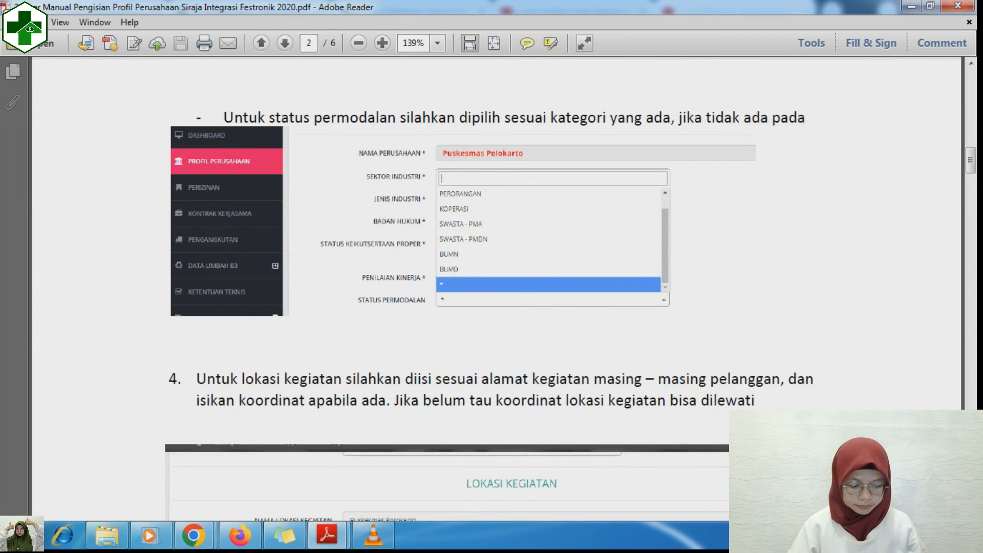
Switch to SIRAJA in Chrome and review the Status Permodalan, NIB, Lokasi Kegiatan, map and coordinate fields of Informasi Umum.
key("alt+Tab")
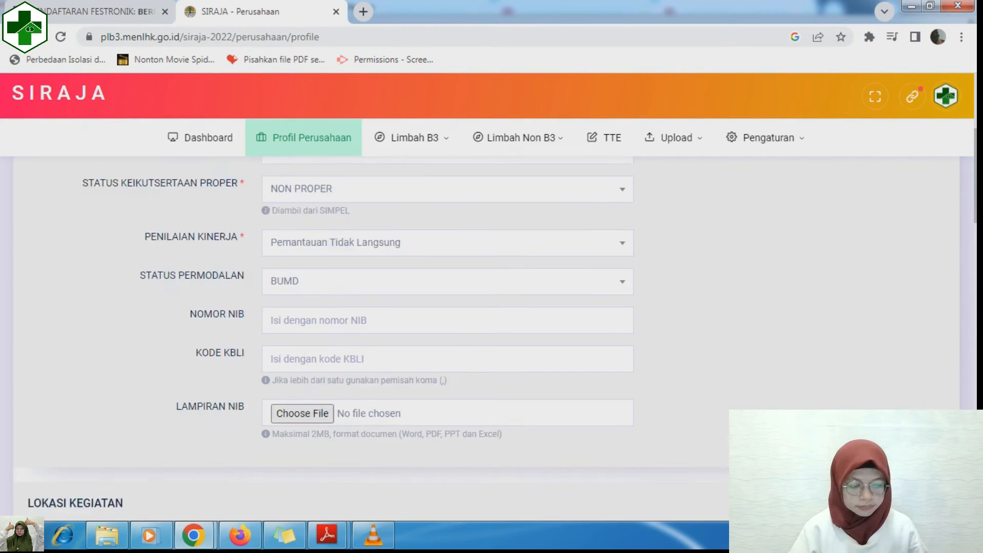
scroll(492, 333, "down", 3)
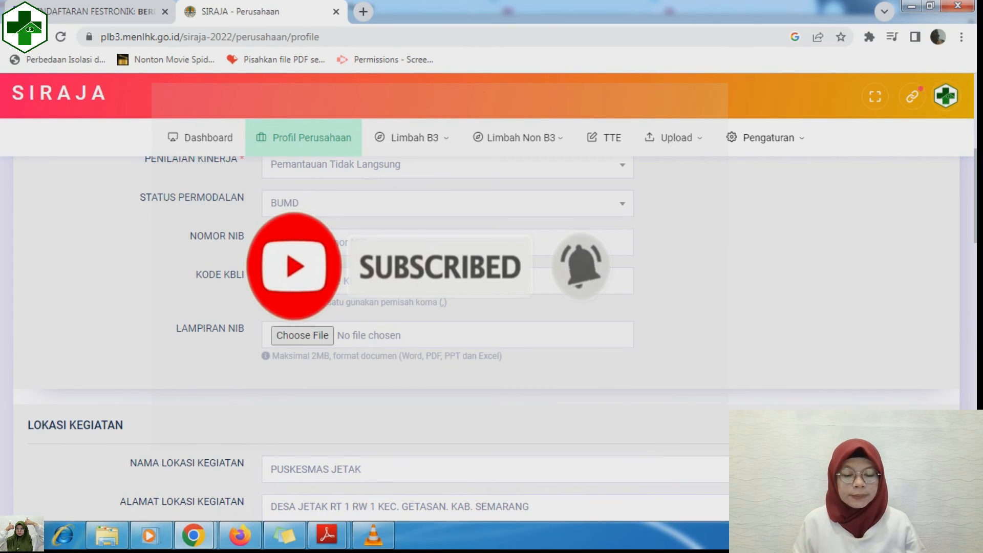
scroll(492, 338, "down", 4)
scroll(491, 338, "up", 3)
scroll(492, 338, "down", 13)
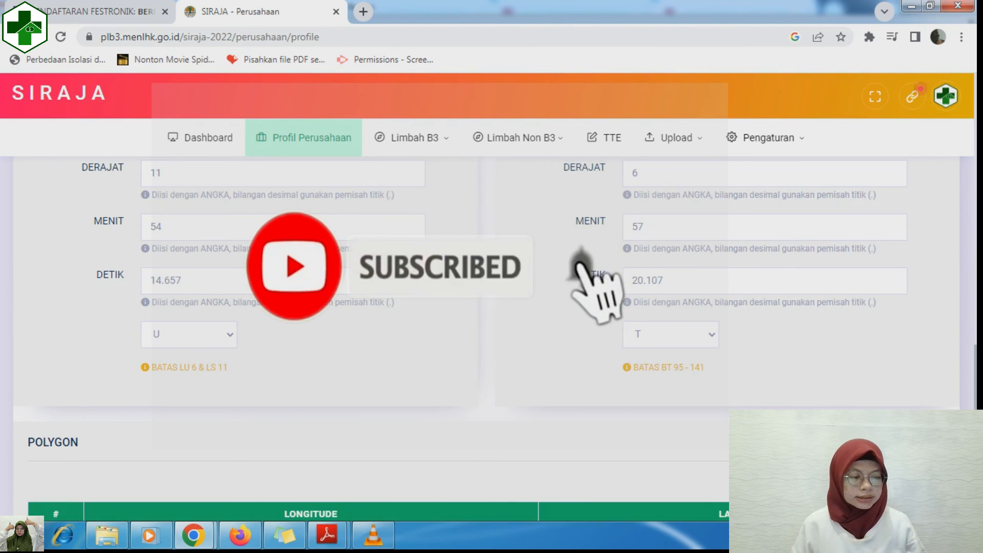
scroll(492, 338, "up", 9)
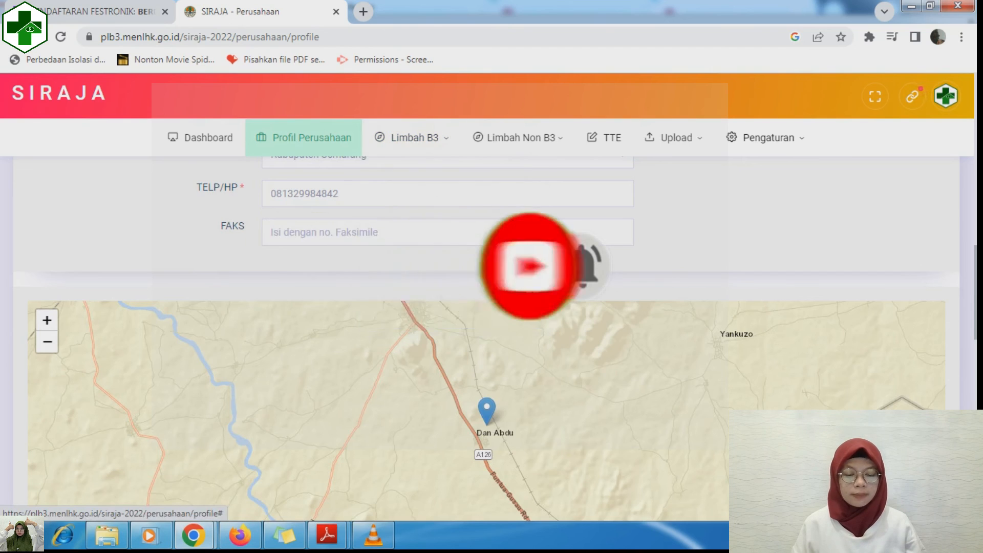
left_click(902, 414)
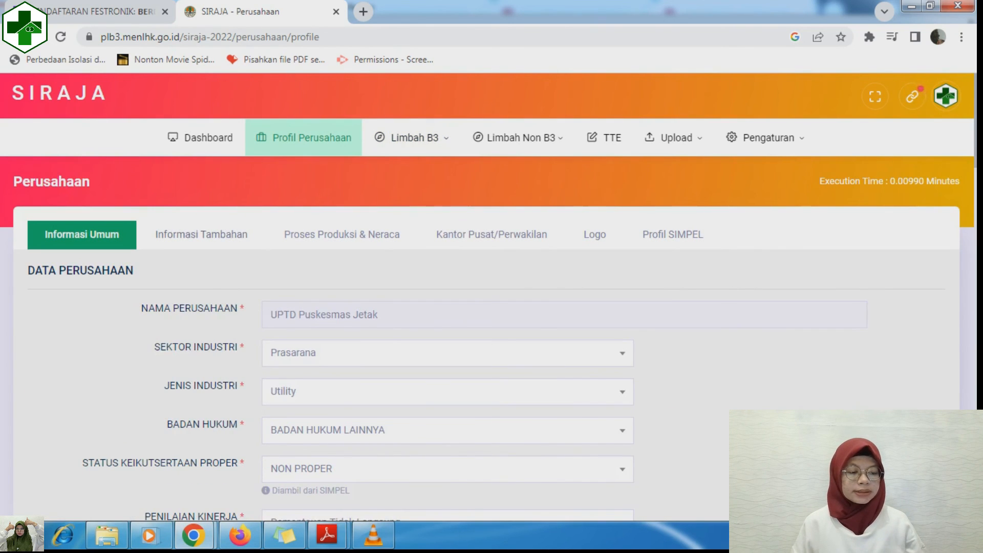
Open Informasi Tambahan and review its fields from Tahun Beroperasi Perusahaan to Dokumen Persetujuan Lingkungan.
left_click(201, 234)
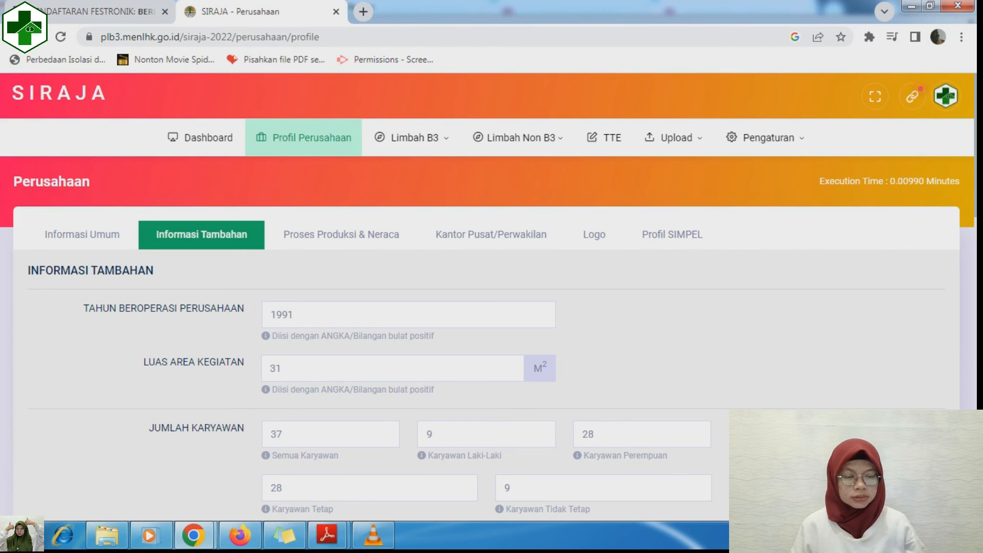
scroll(491, 307, "down", 8)
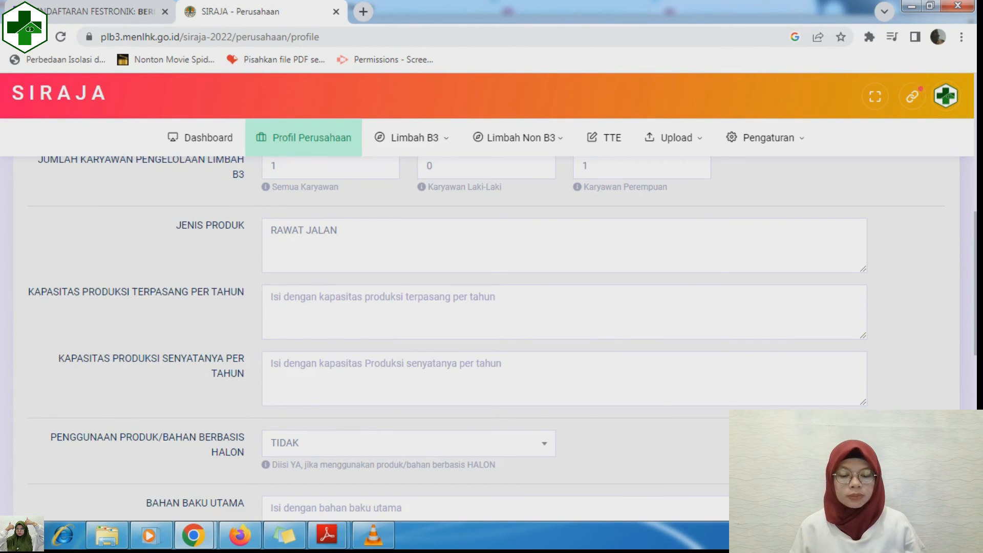
scroll(492, 307, "down", 10)
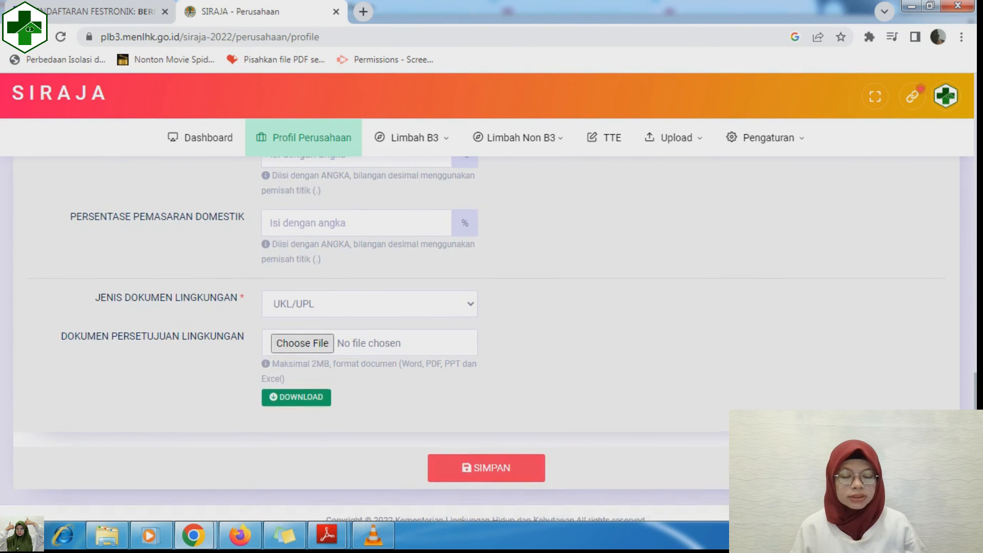
scroll(492, 338, "up", 4)
scroll(492, 338, "down", 2)
scroll(491, 338, "up", 15)
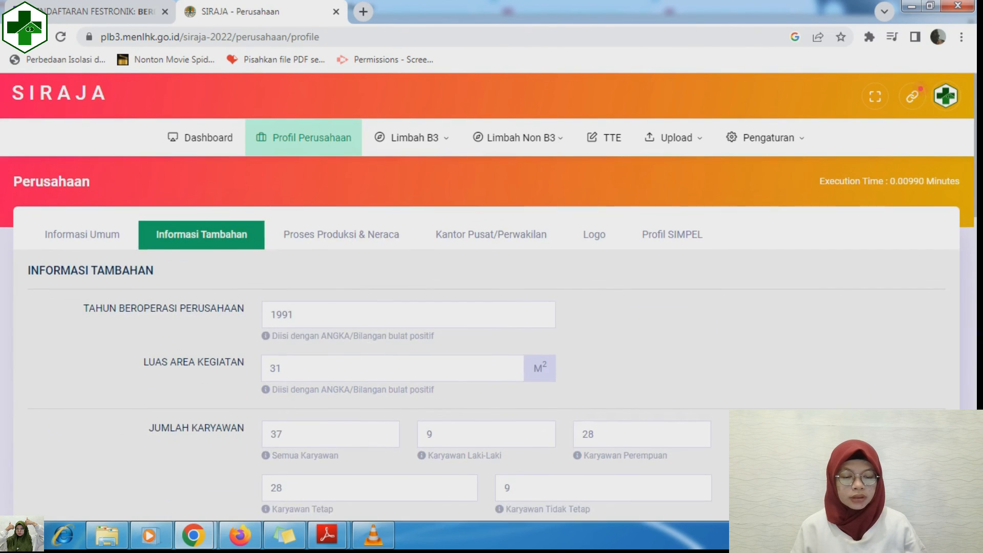
Open Proses Produksi & Neraca, then switch to the profile manual in Adobe Reader and read its section C on that part.
left_click(342, 234)
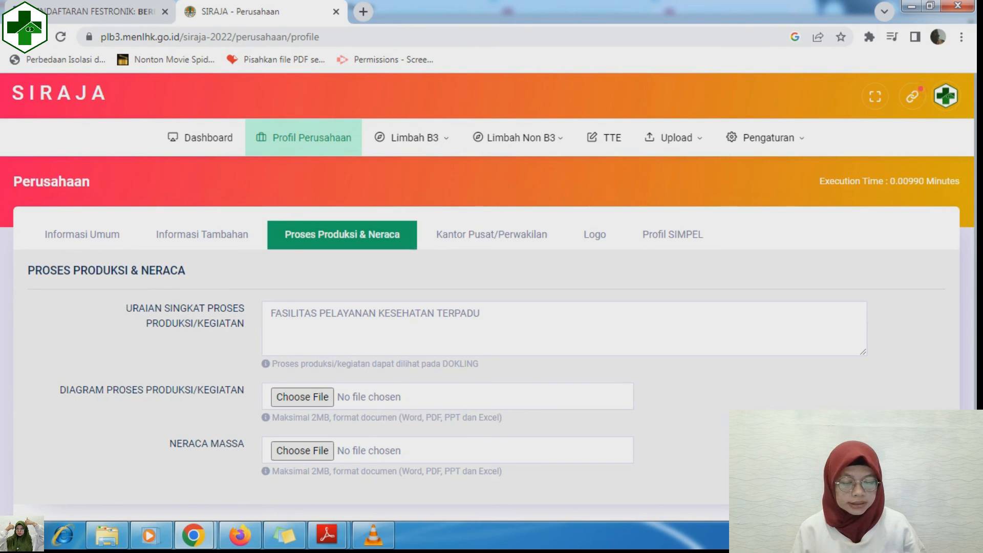
mouse_move(326, 535)
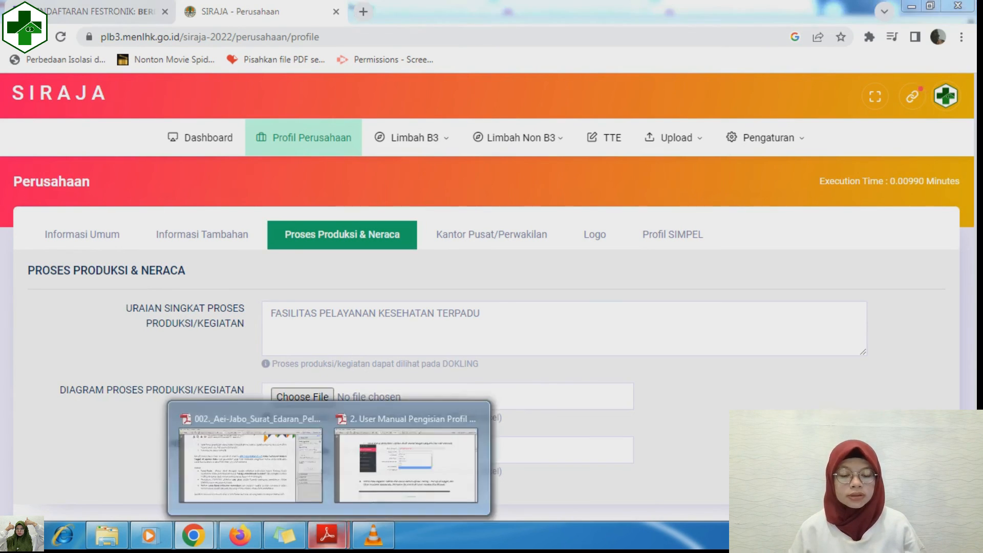
left_click(413, 454)
scroll(491, 286, "down", 4)
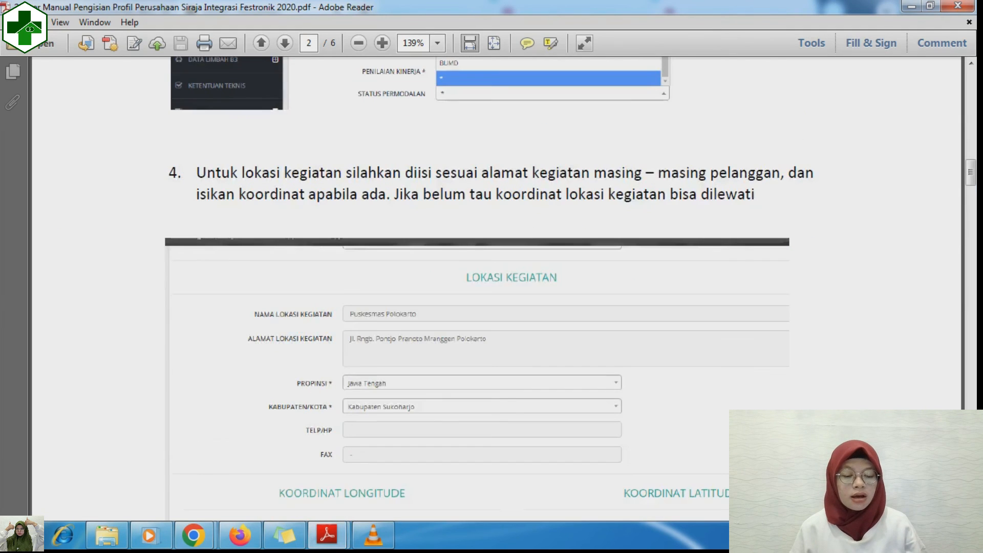
scroll(492, 287, "down", 8)
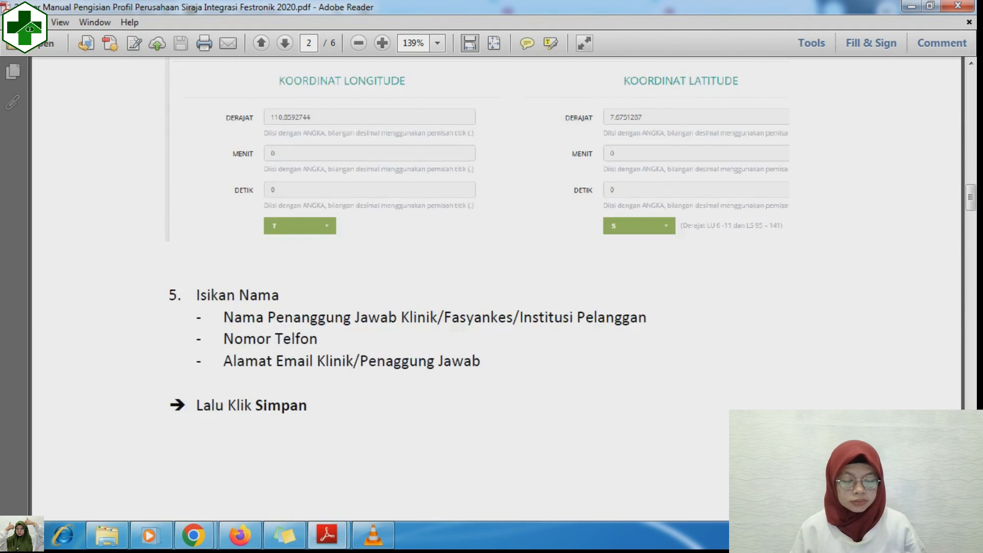
scroll(492, 287, "down", 10)
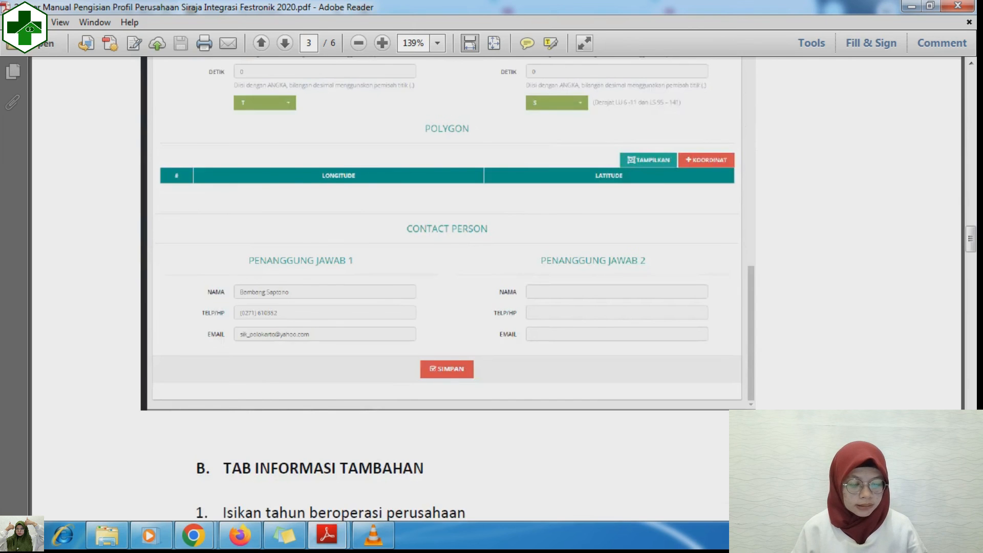
scroll(446, 287, "down", 5)
scroll(496, 287, "down", 15)
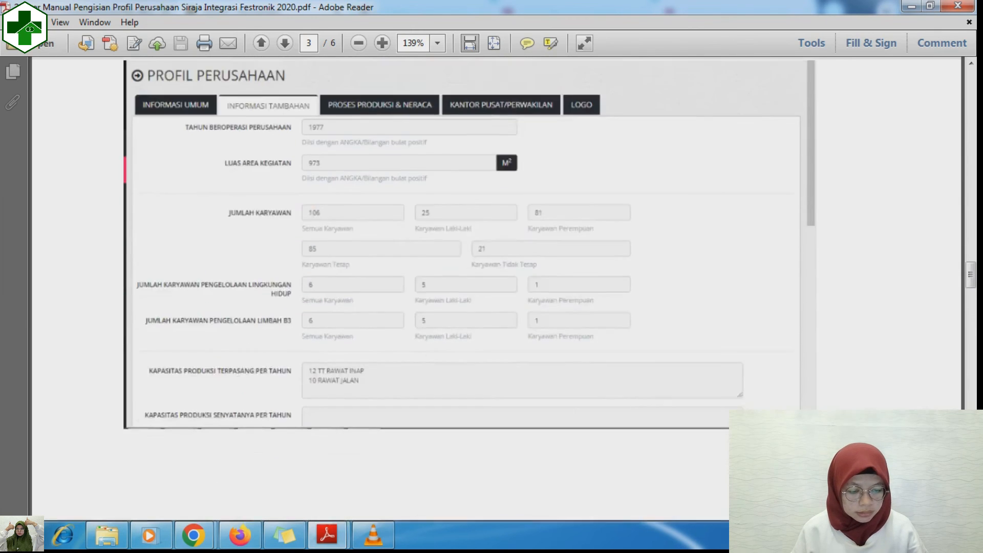
scroll(497, 287, "down", 15)
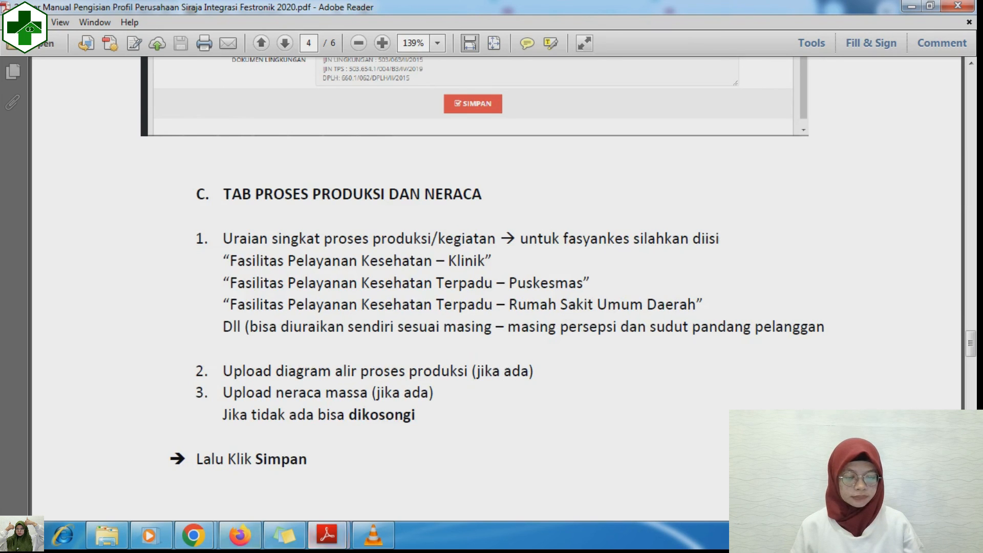
Switch to SIRAJA in Chrome and review the process description, production diagram and Neraca Massa fields.
mouse_move(194, 535)
left_click(272, 461)
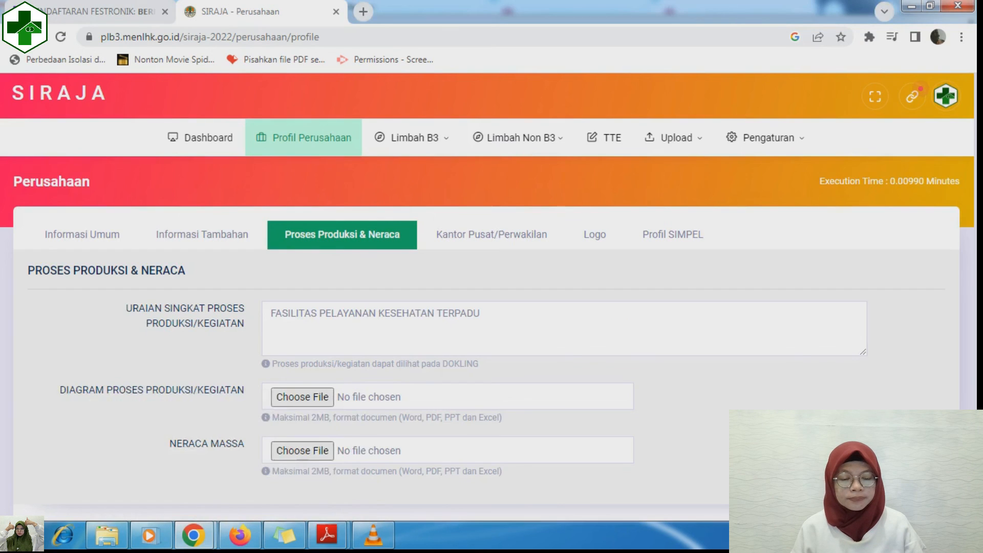
scroll(302, 313, "down", 2)
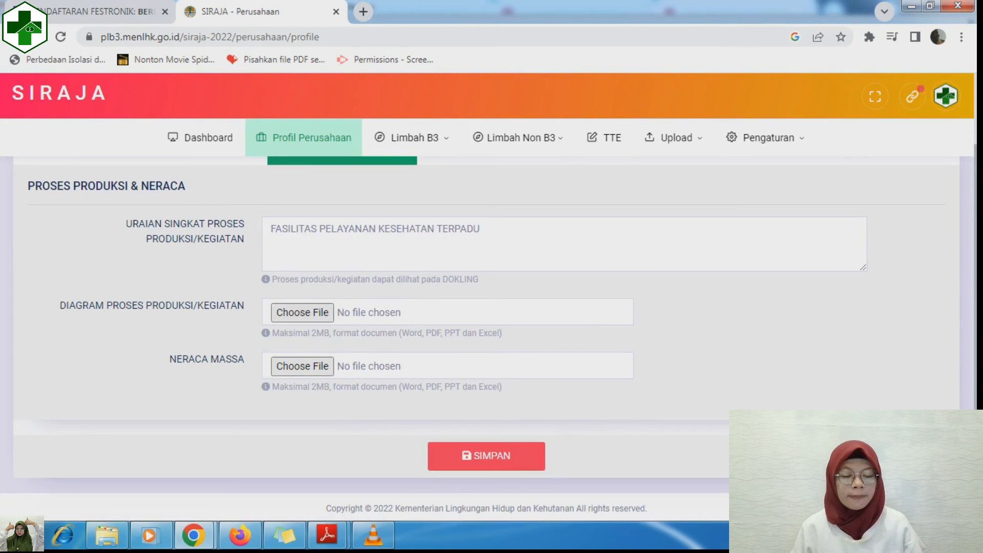
scroll(342, 234, "up", 2)
Open Kantor Pusat/Perwakilan and review its Holding Company and head office contact fields.
left_click(492, 235)
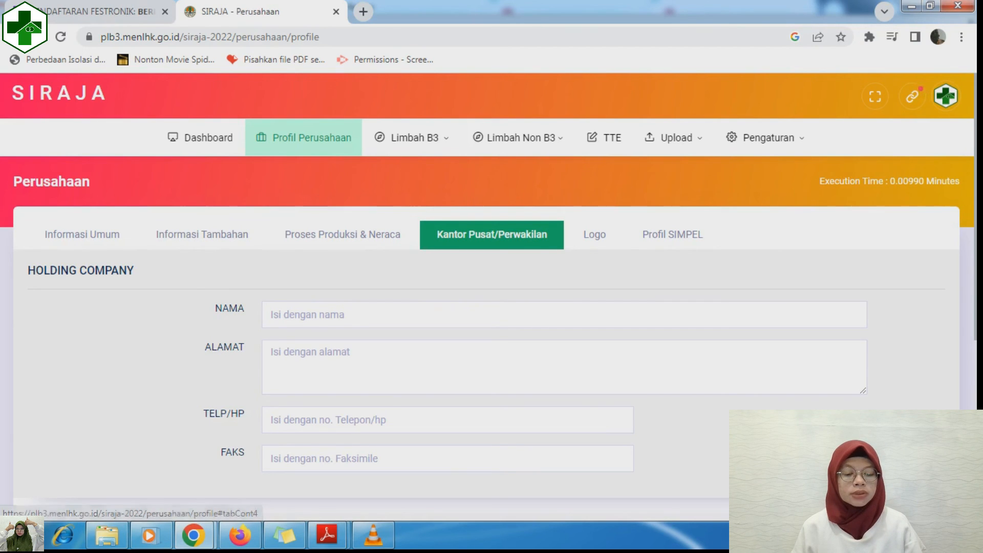
scroll(491, 234, "down", 5)
scroll(492, 307, "up", 5)
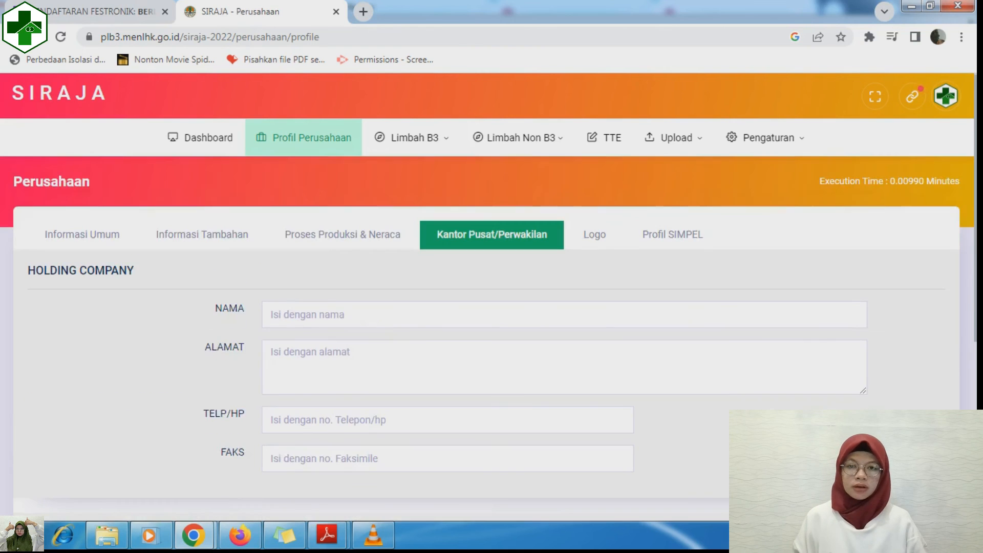
scroll(492, 307, "down", 5)
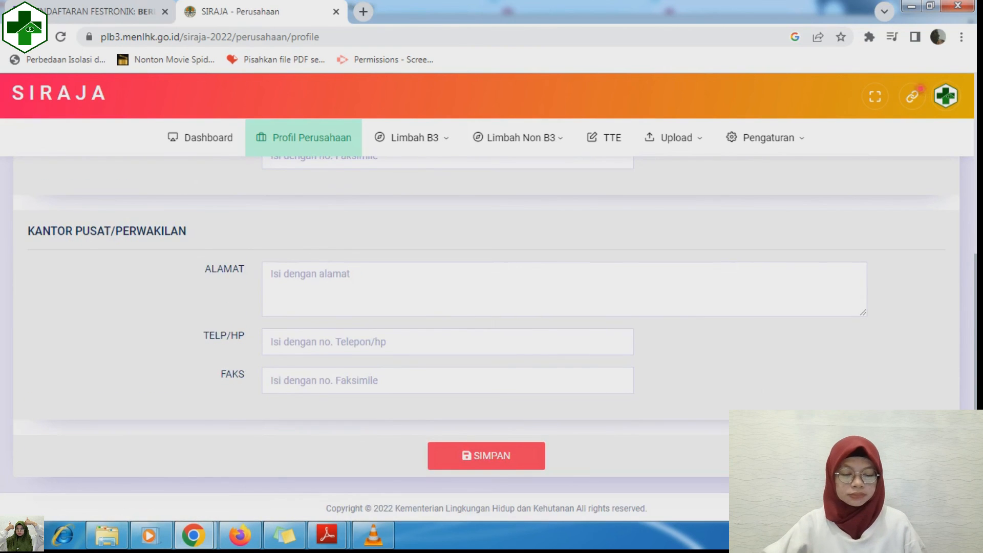
Open the company profile's Logo section, view the uploaded company logo image, and close the image.
scroll(491, 308, "up", 5)
left_click(595, 234)
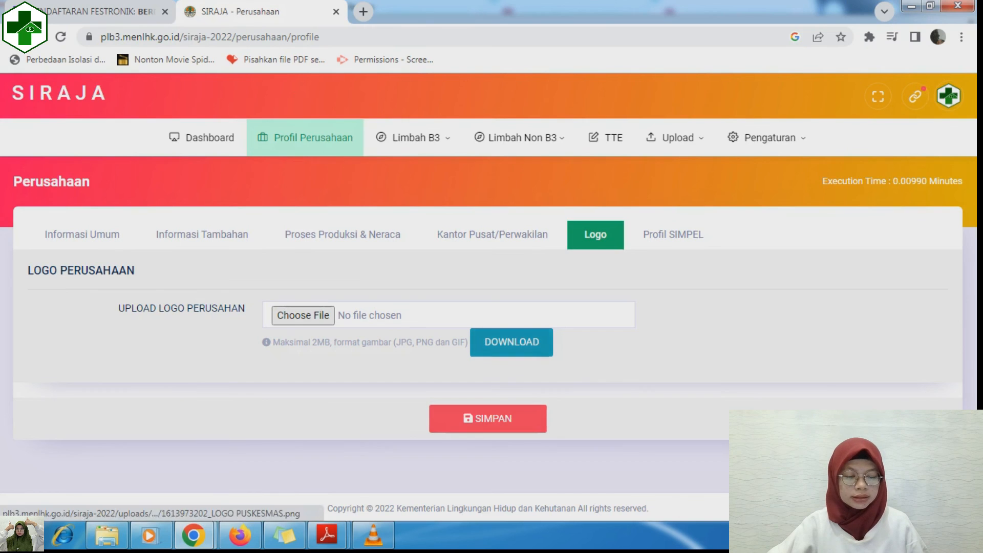
left_click(511, 342)
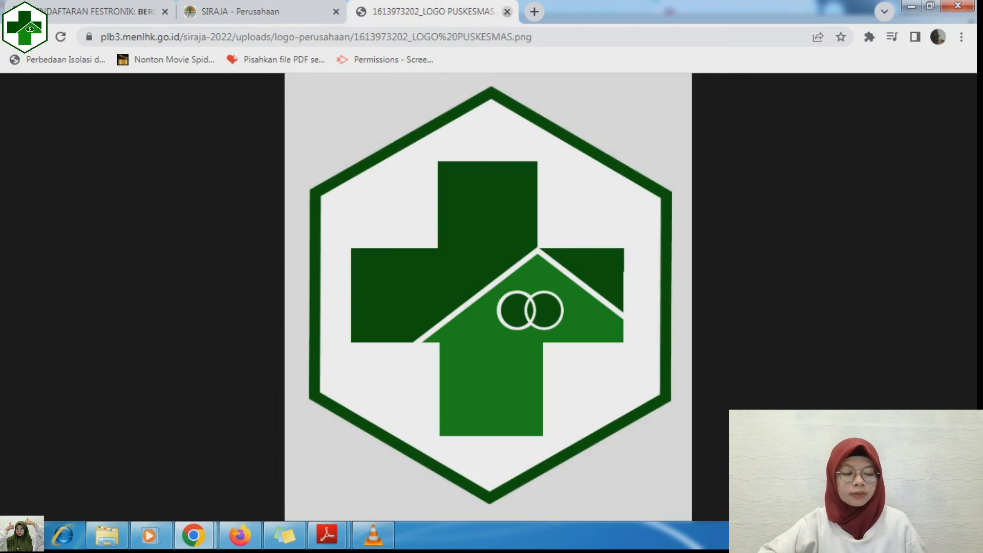
left_click(507, 11)
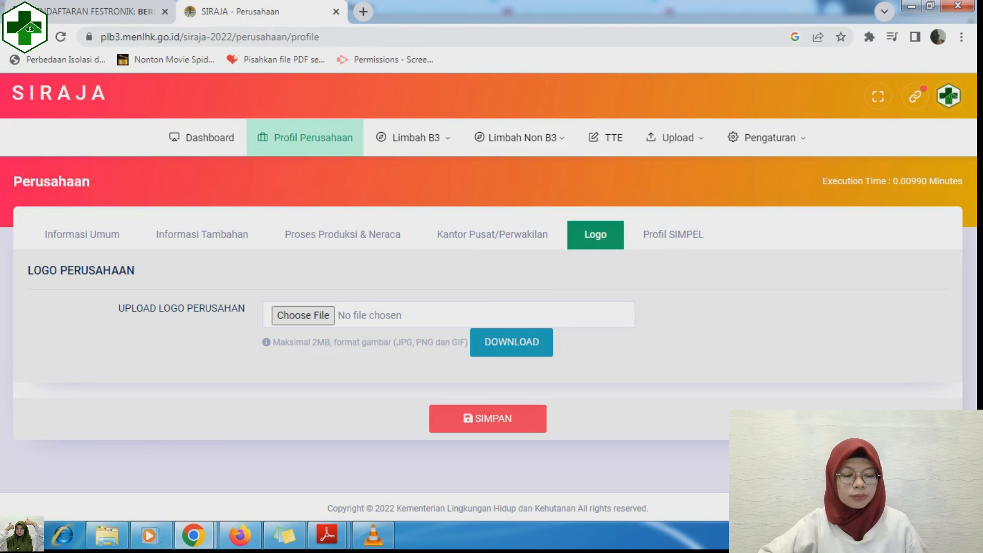
Check the Profil SIMPEL section of the company profile and return to the Logo section.
left_click(673, 234)
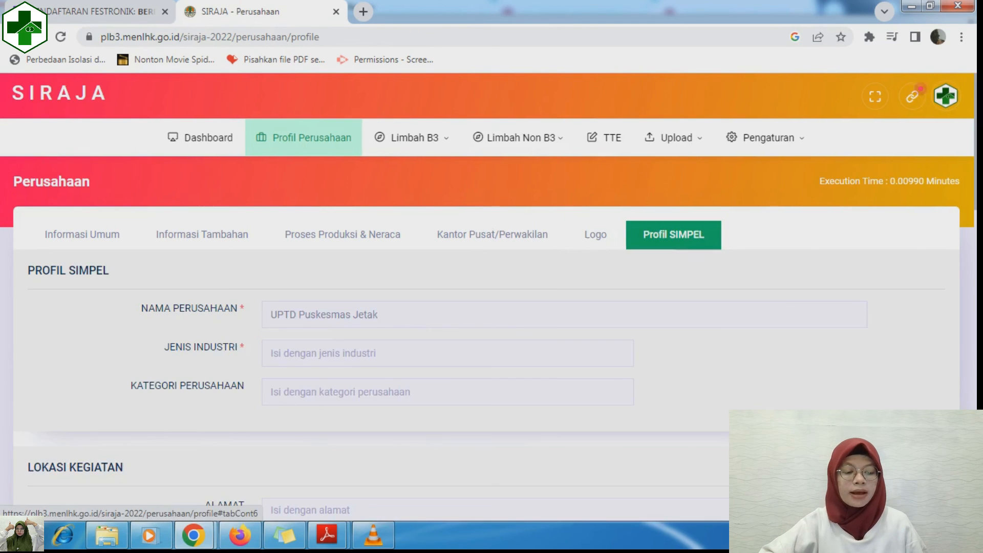
left_click(595, 234)
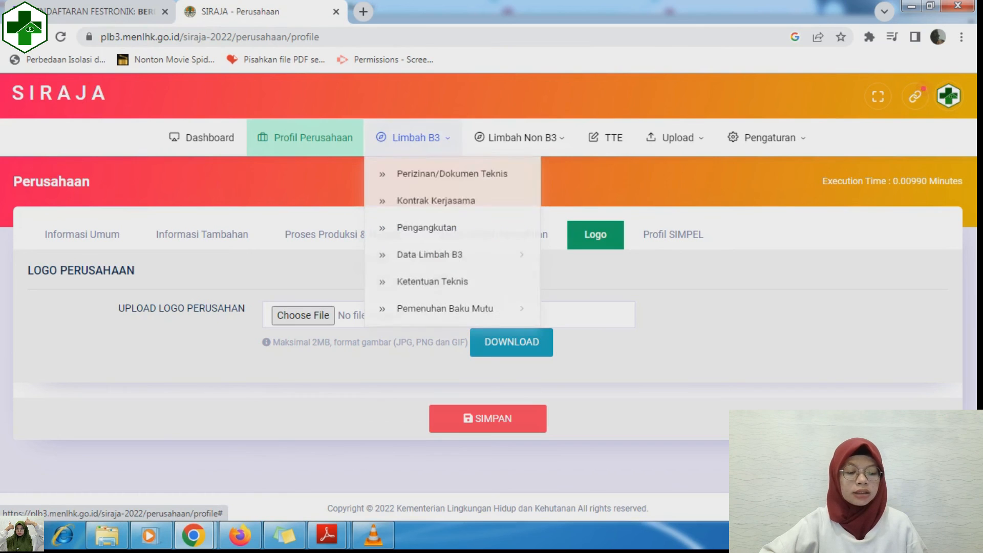
Show the Limbah B3 options.
left_click(415, 137)
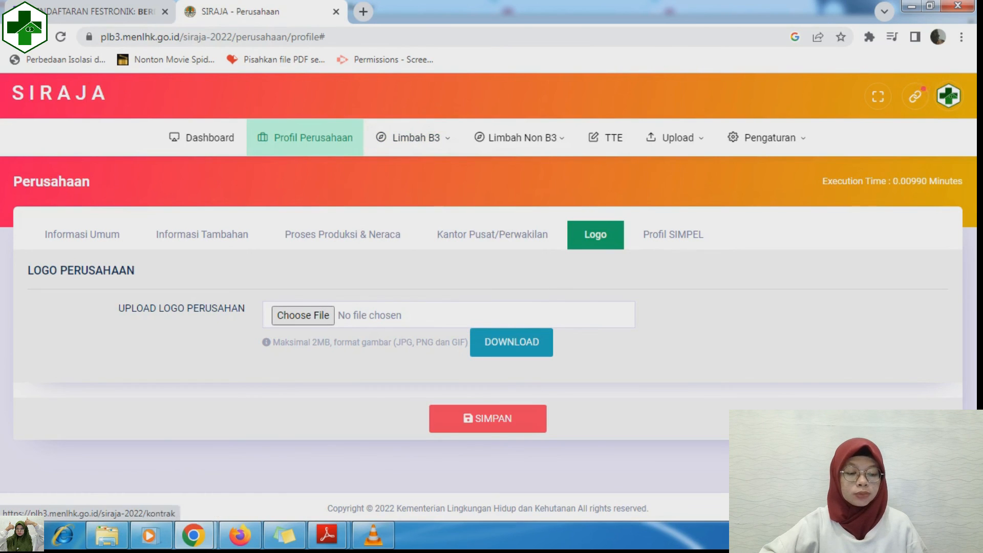